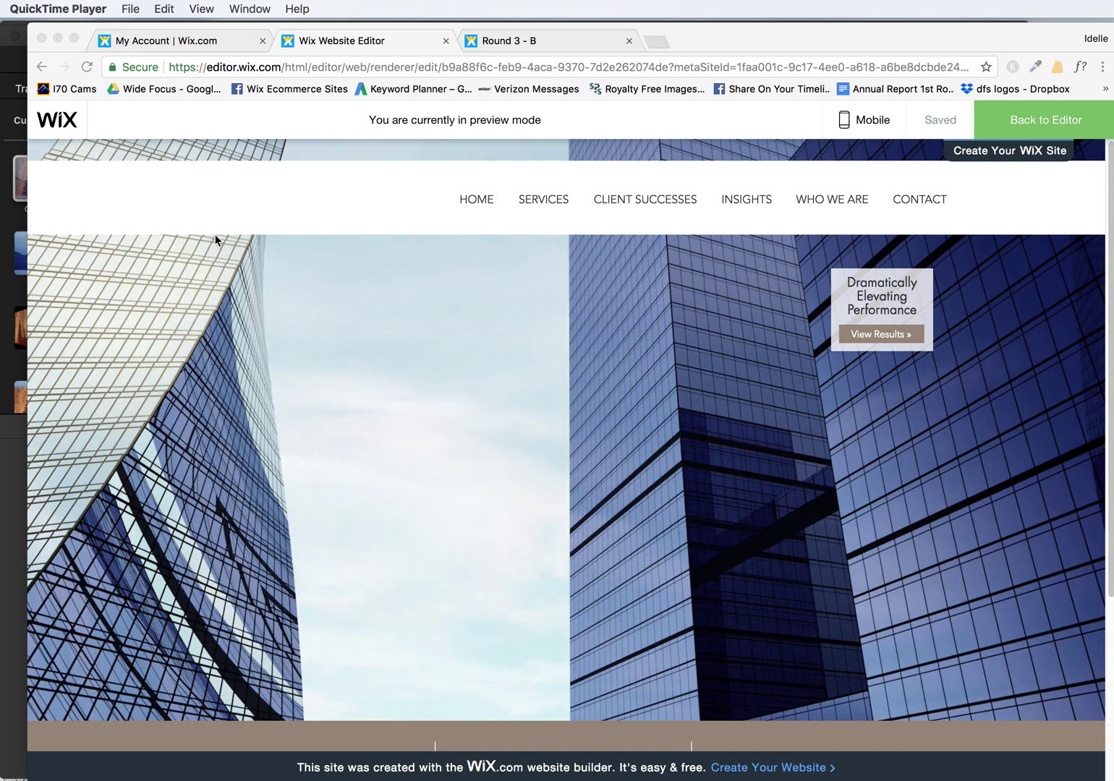
Open trimmed-movie.mov from the Desktop folder in QuickTime Player.
key(super+Tab)
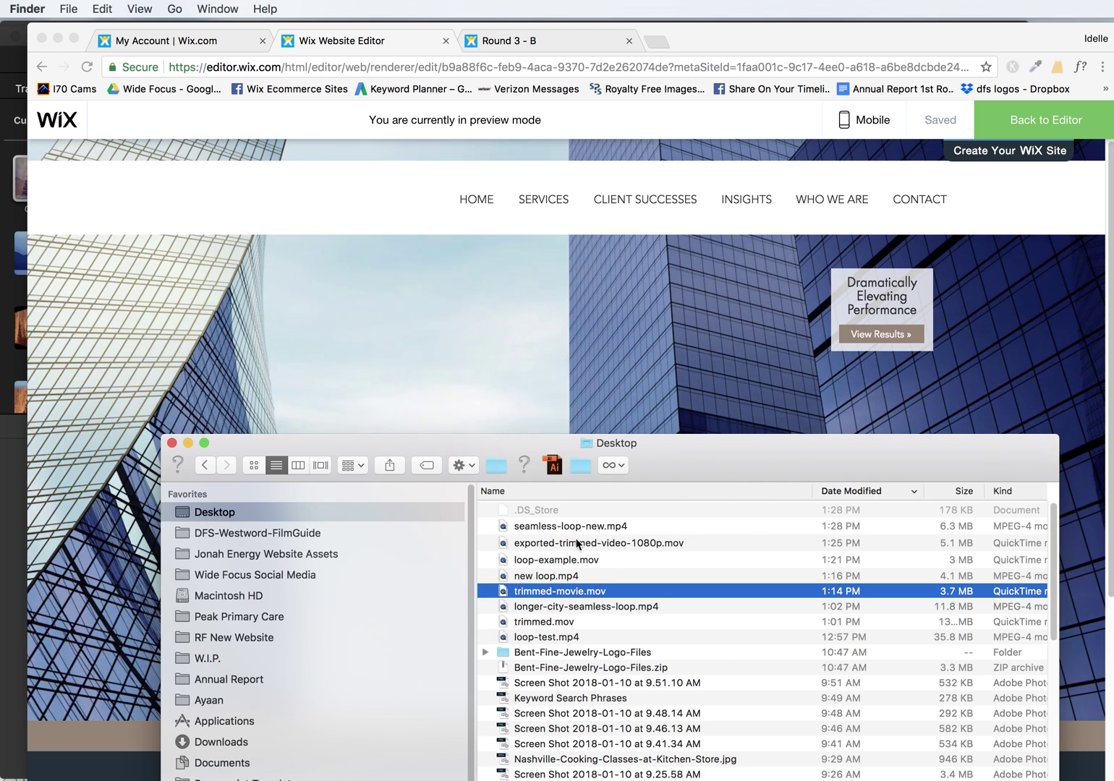
click(560, 575)
click(549, 591)
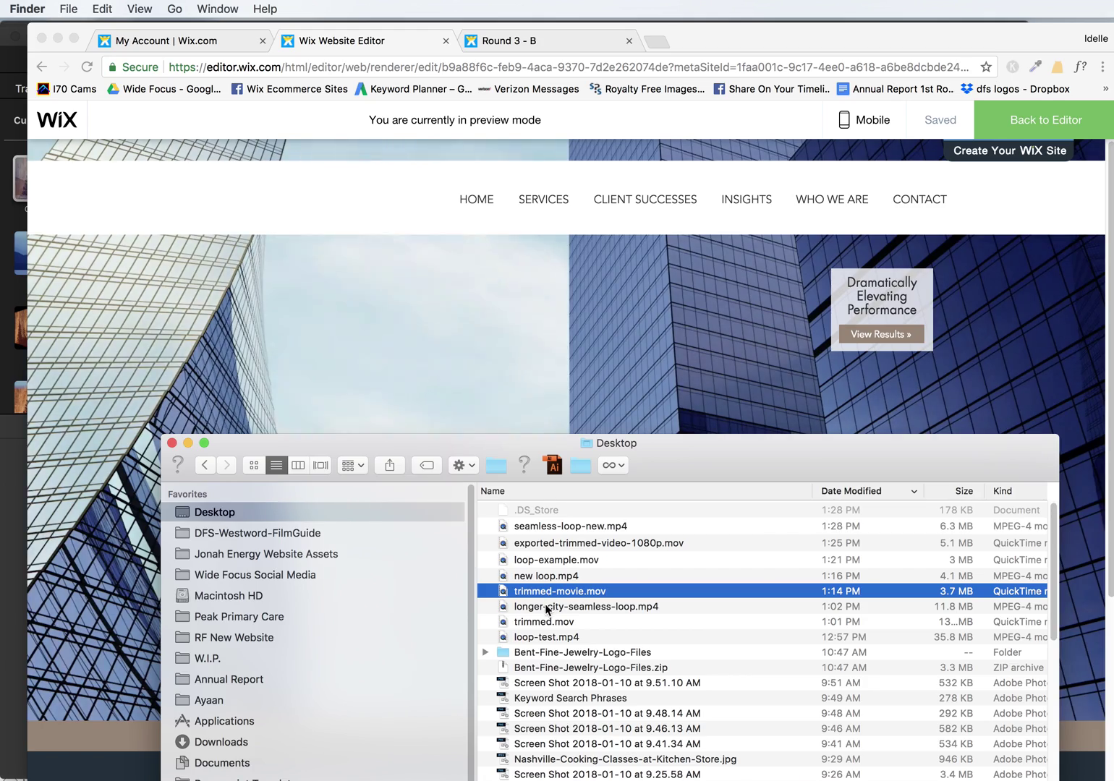
click(544, 607)
double_click(545, 591)
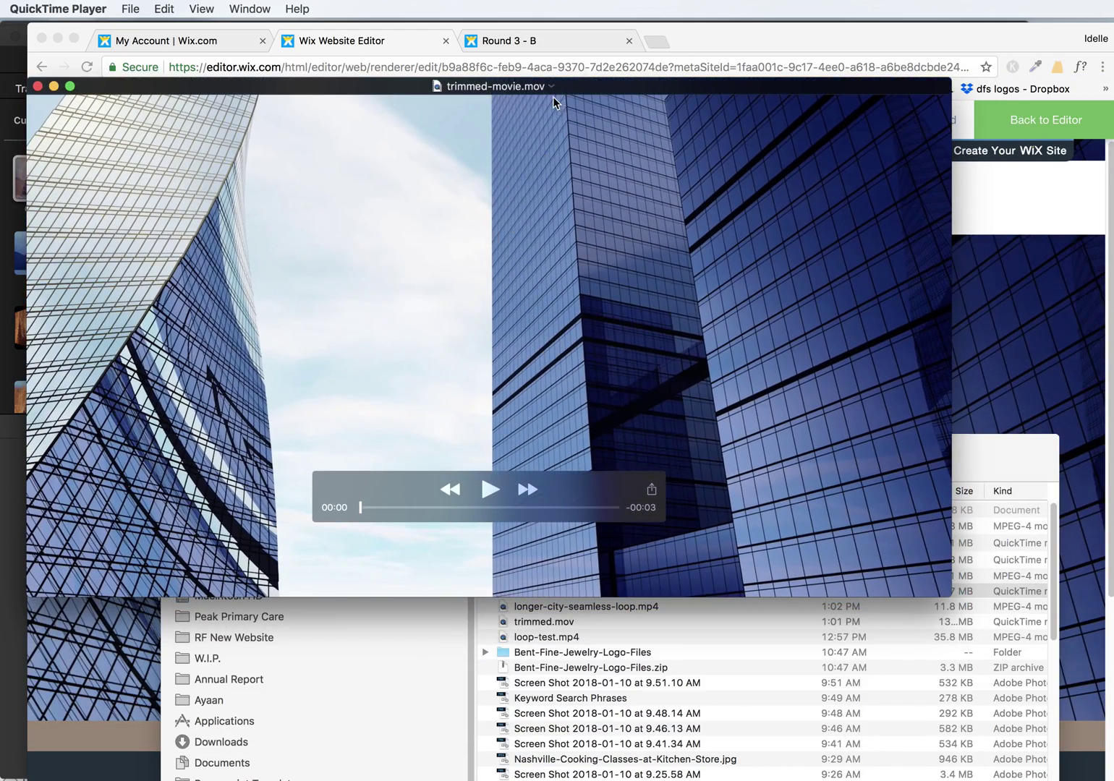
Move the player lower, play trimmed-movie.mov through twice, then go to the Edit menu to trim.
drag(552, 96, 606, 190)
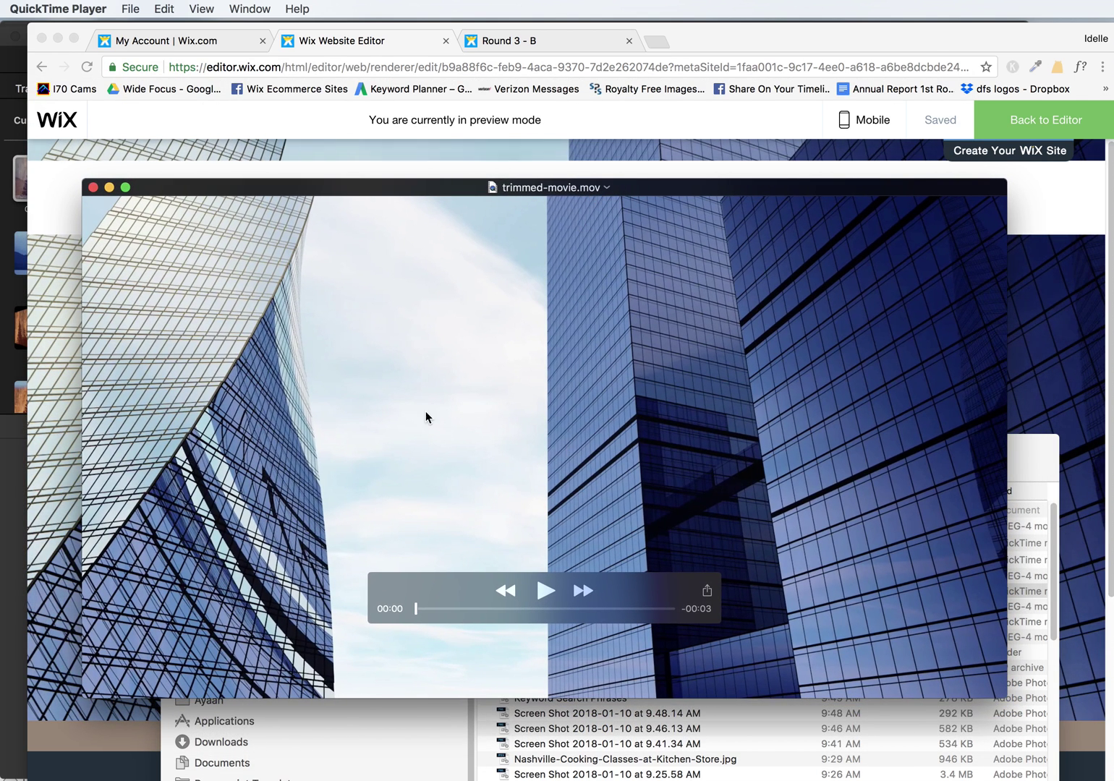
key(space)
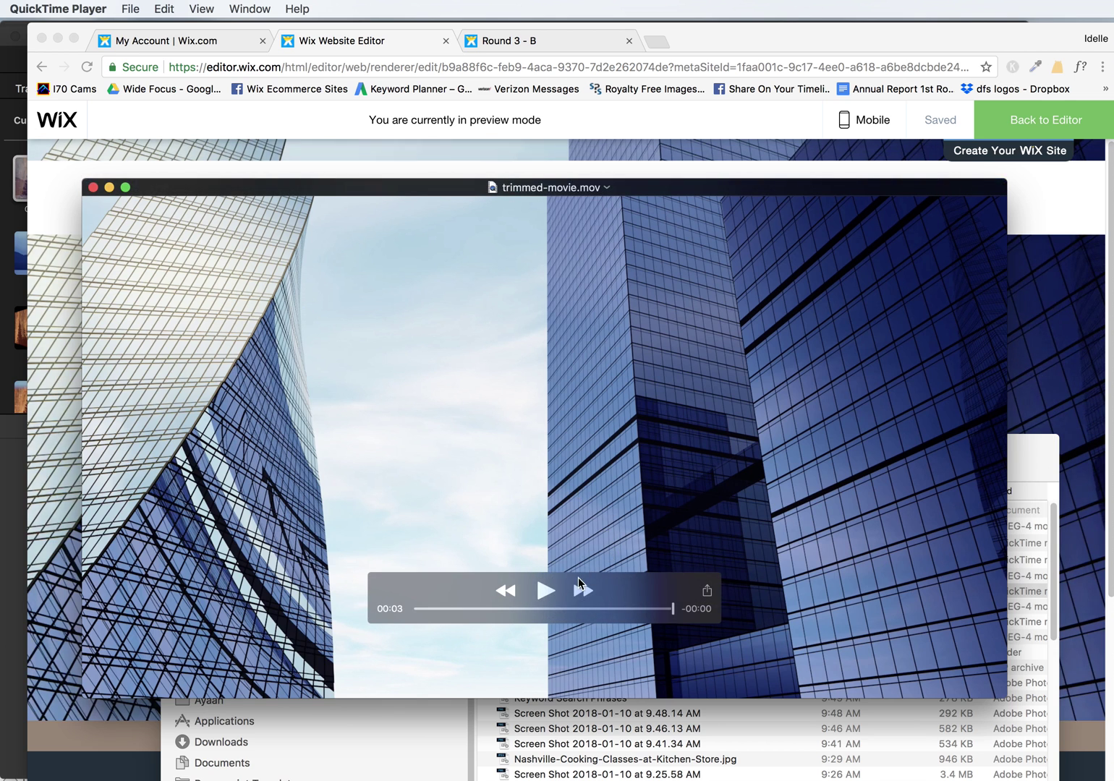
click(551, 592)
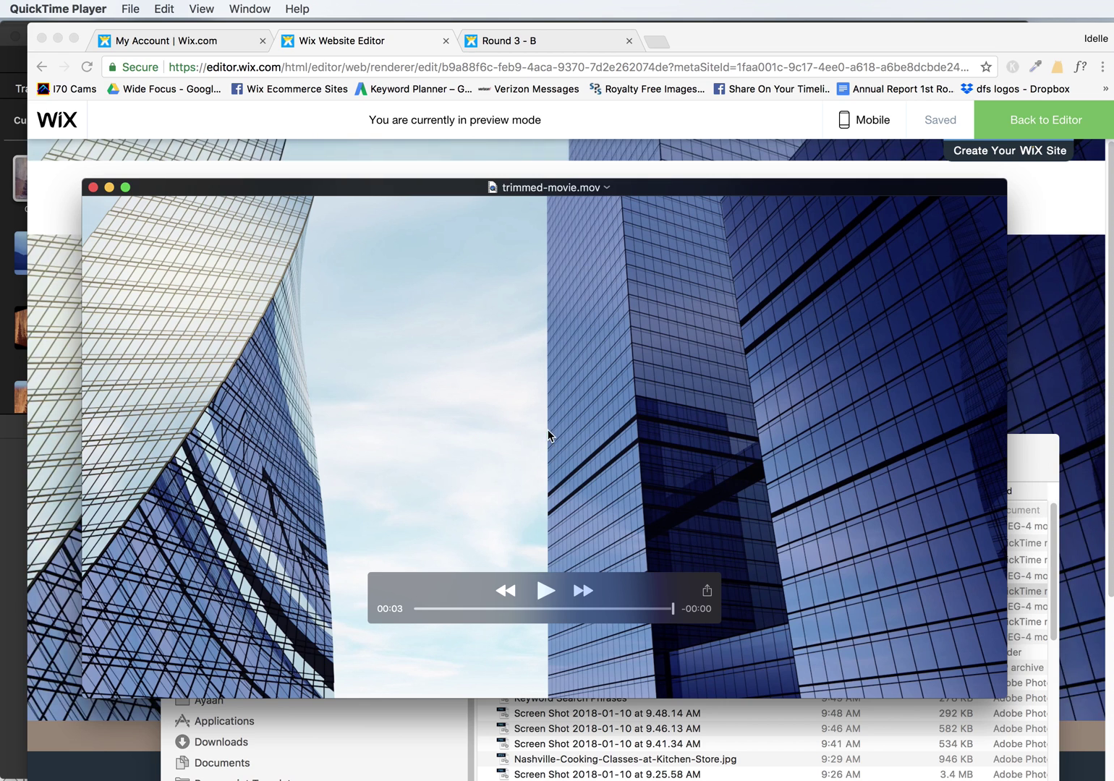
click(165, 8)
Try a first trim range, preview it, then cancel that selection.
click(182, 291)
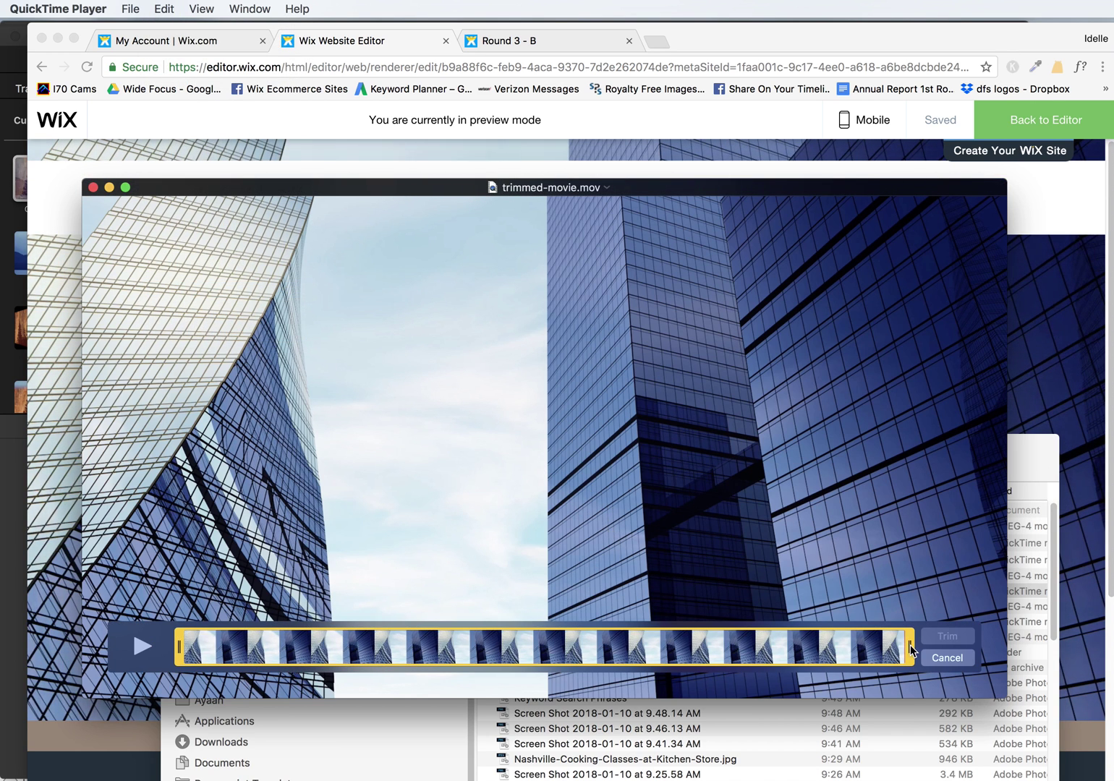
drag(912, 649, 658, 648)
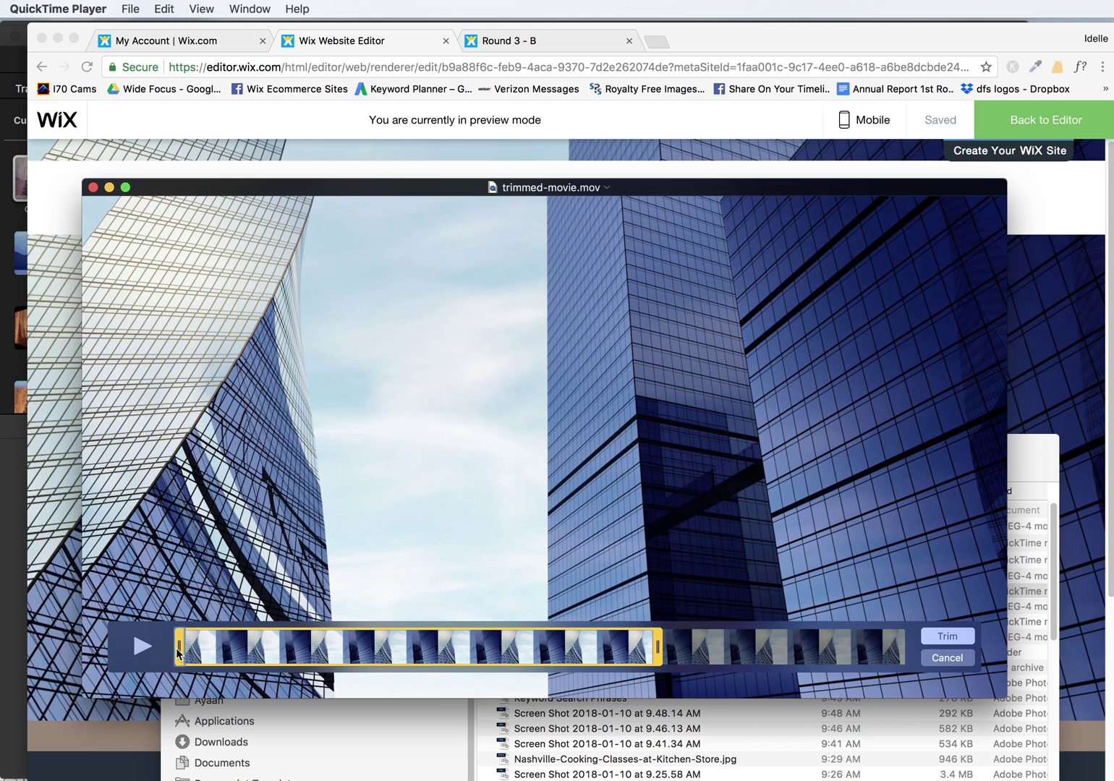
drag(178, 651, 305, 647)
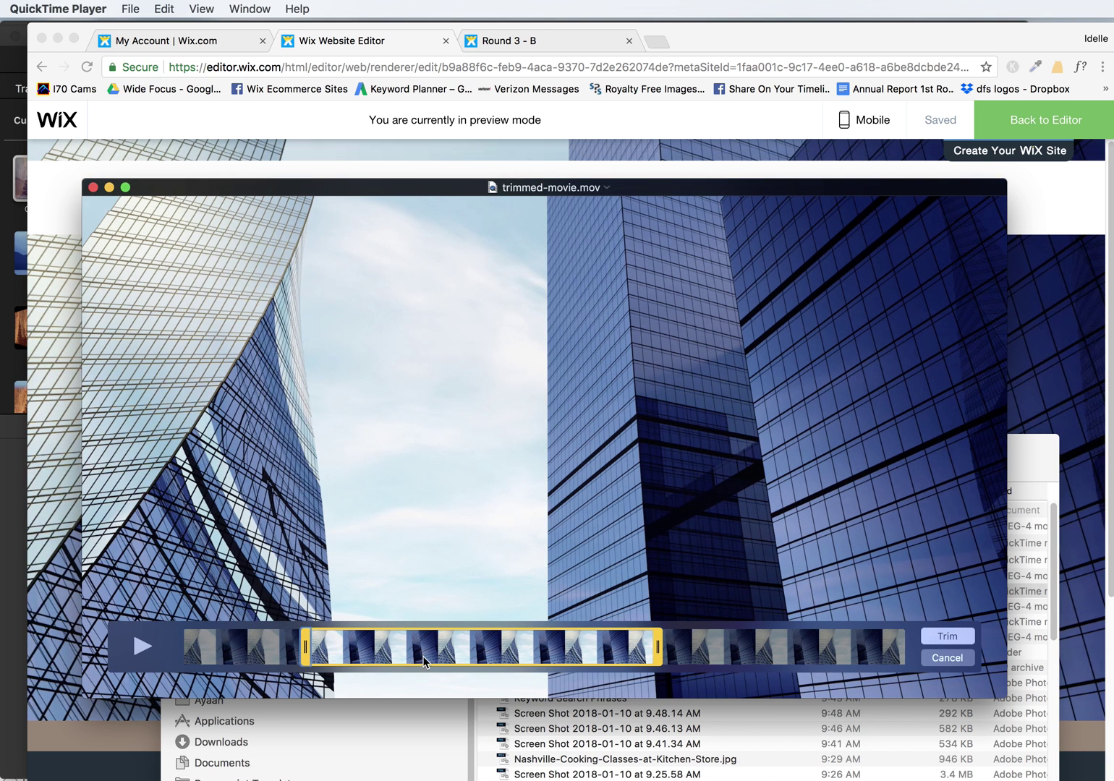
click(153, 646)
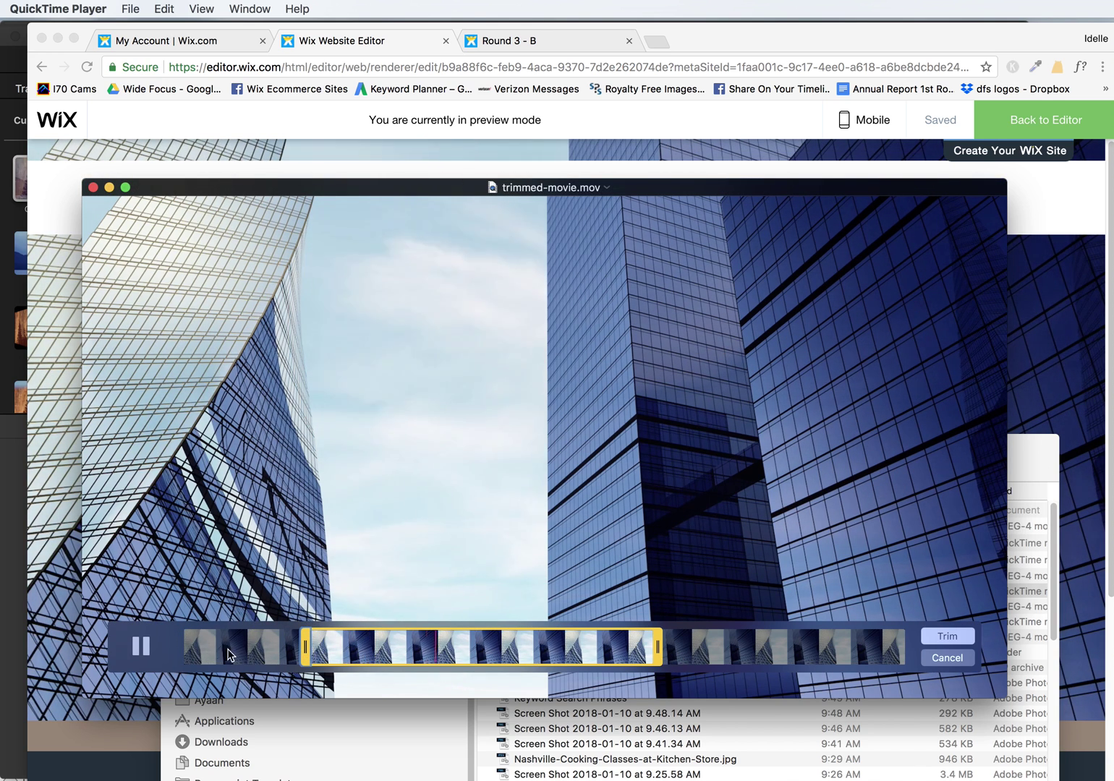
click(164, 8)
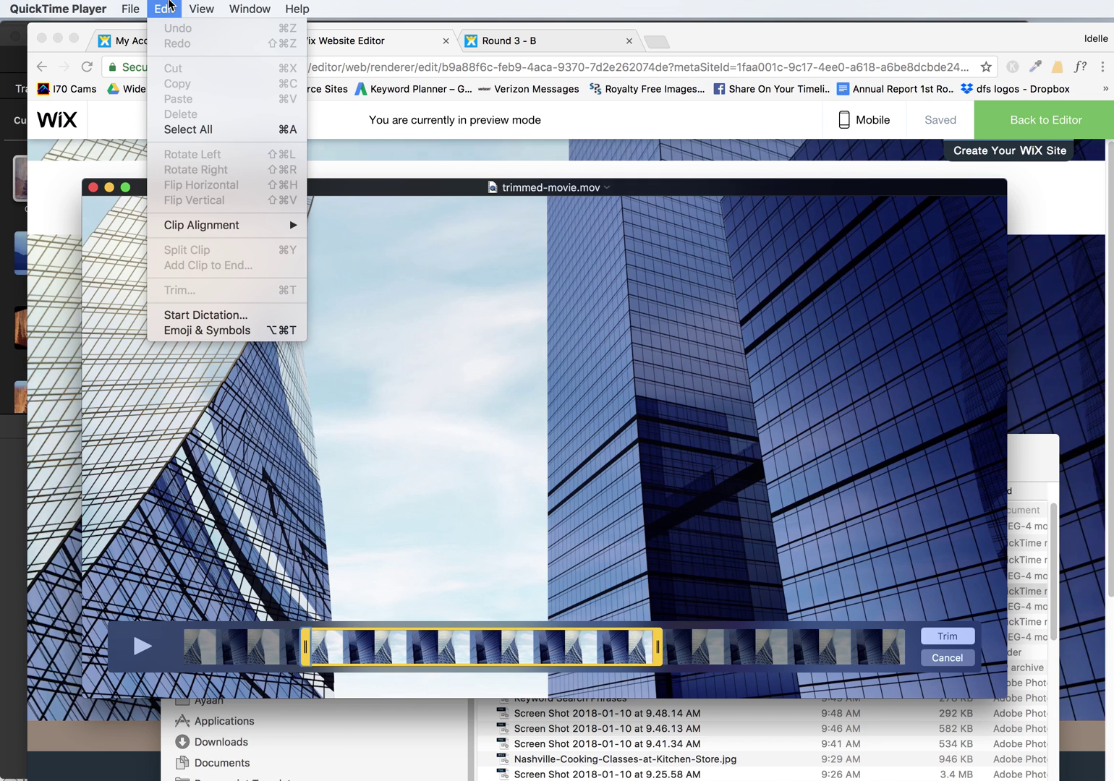
key(Escape)
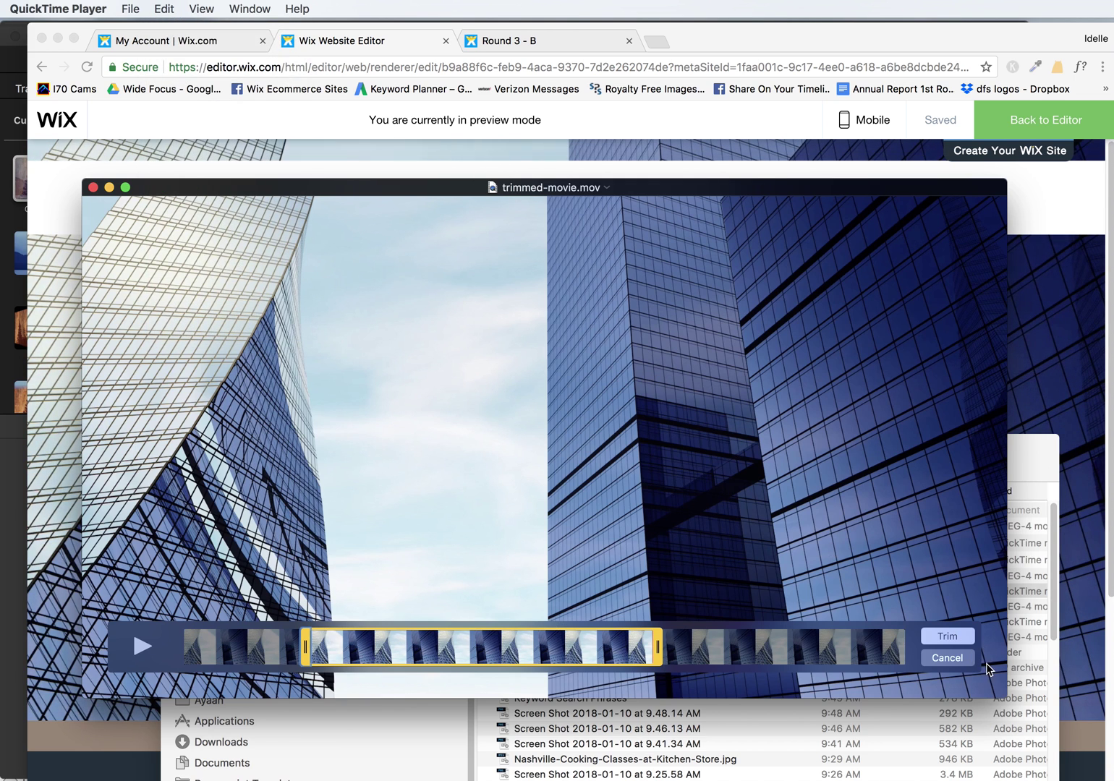
click(947, 658)
Retrim to a roughly 2-second range, preview it, apply the trim and play the result.
click(164, 9)
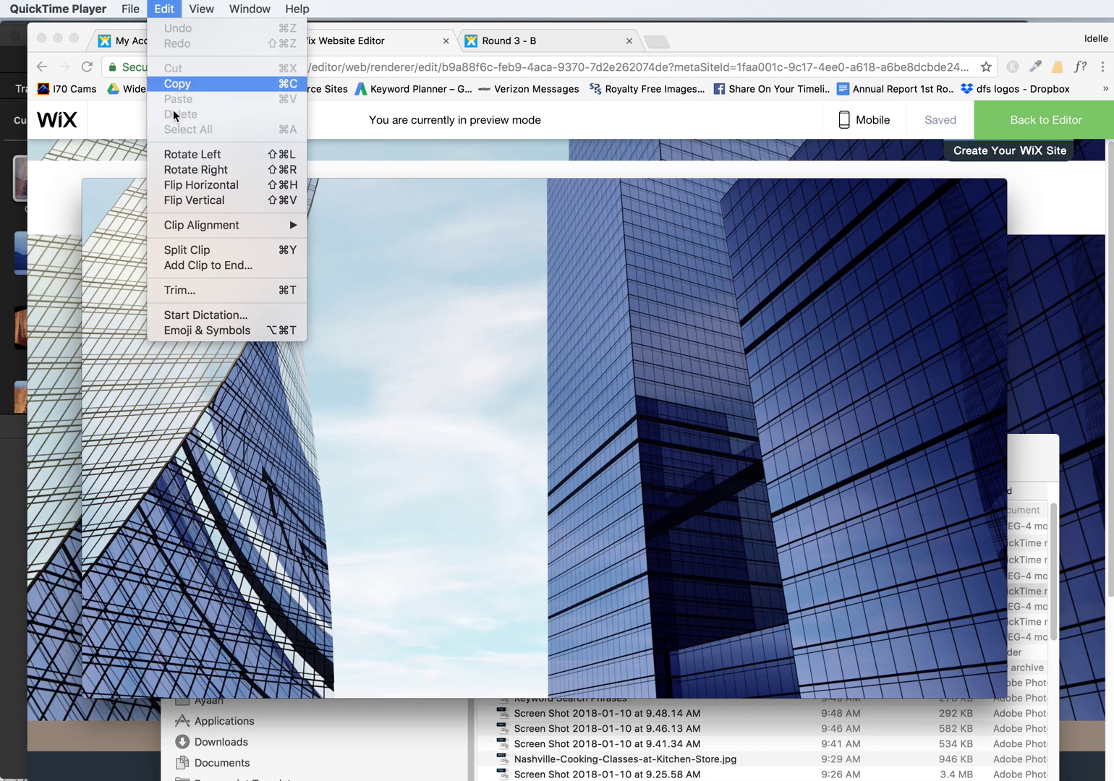
click(196, 289)
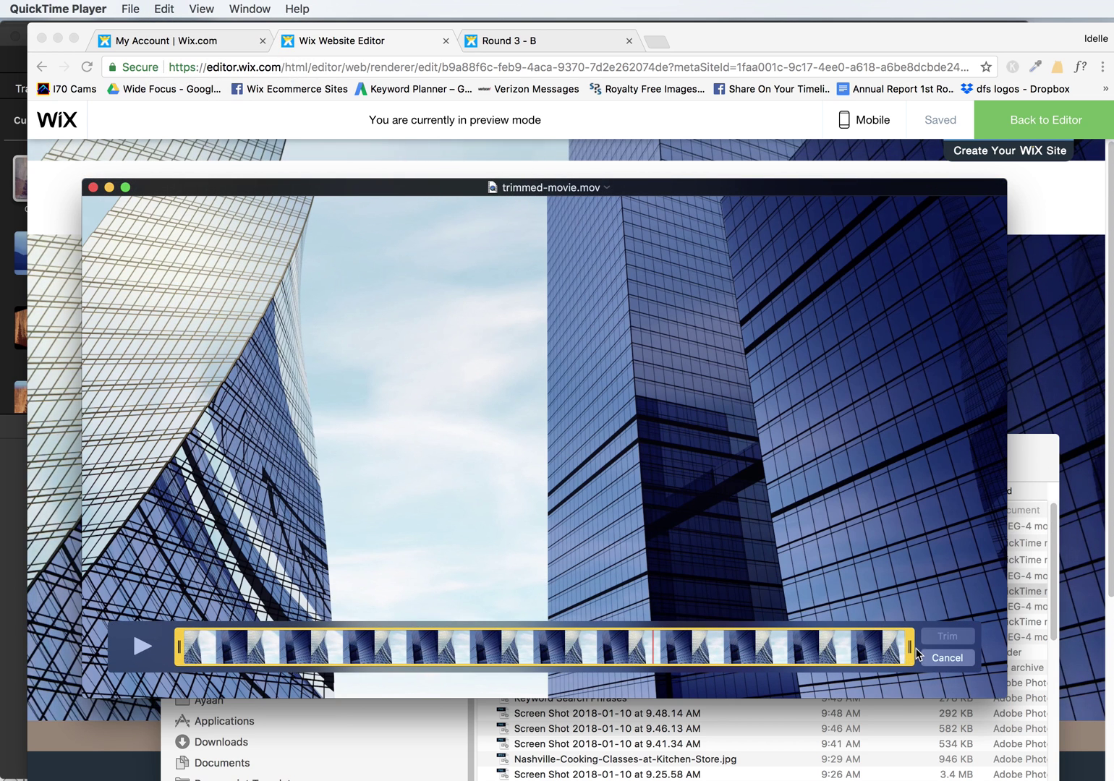
drag(911, 649, 790, 647)
drag(189, 648, 392, 647)
drag(789, 647, 737, 647)
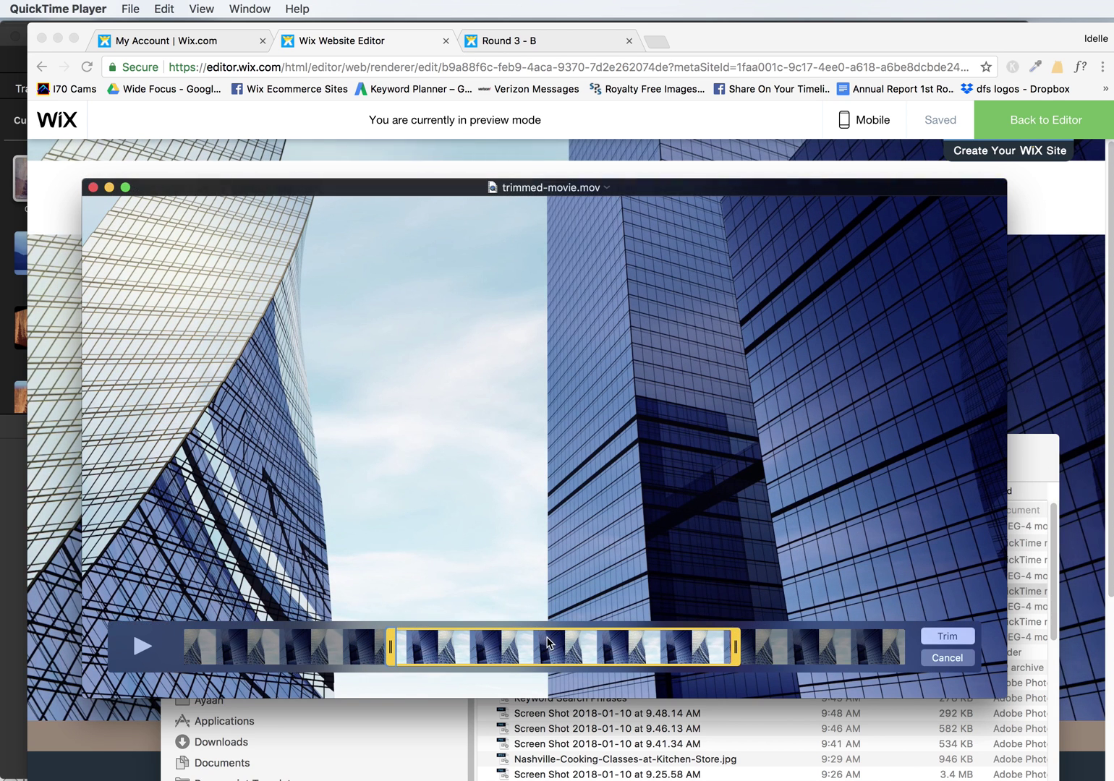
click(146, 641)
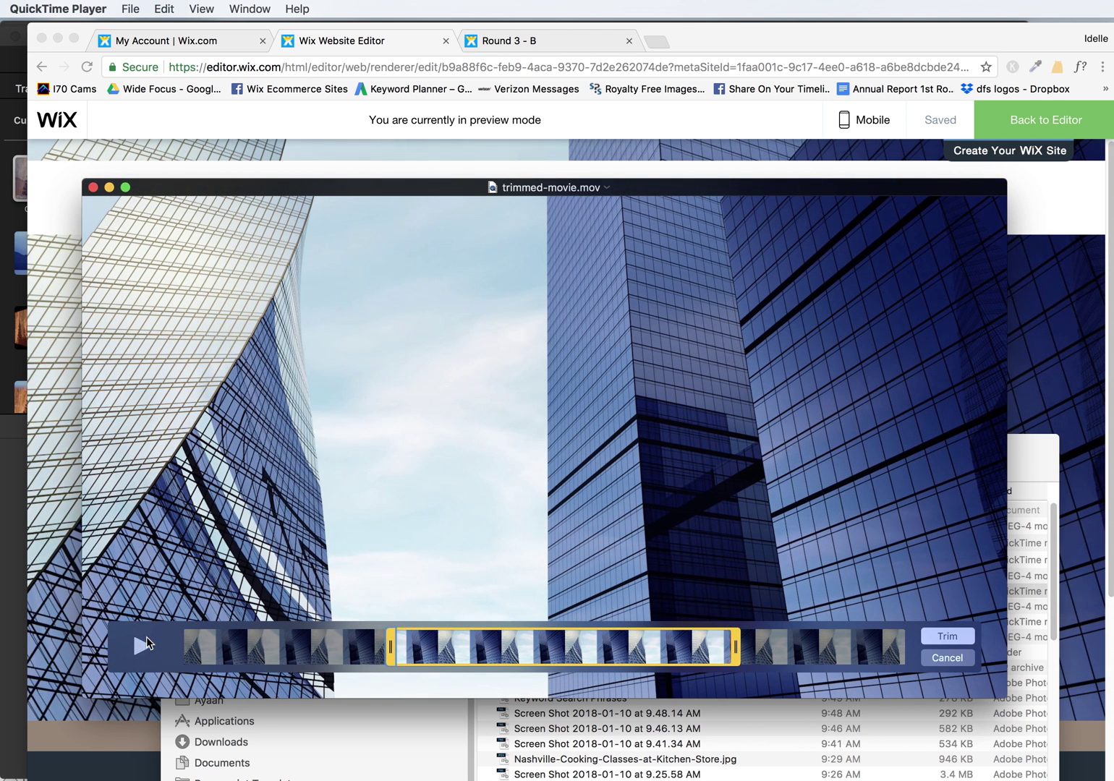
drag(387, 648, 287, 647)
click(151, 646)
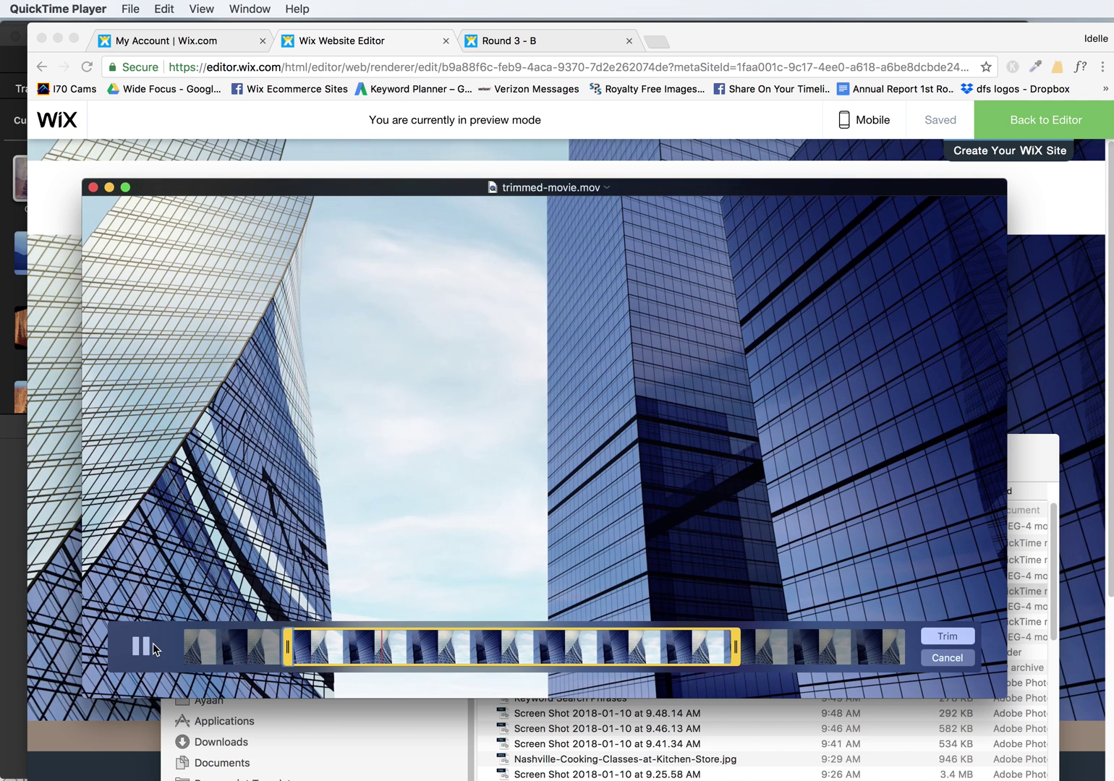
click(517, 654)
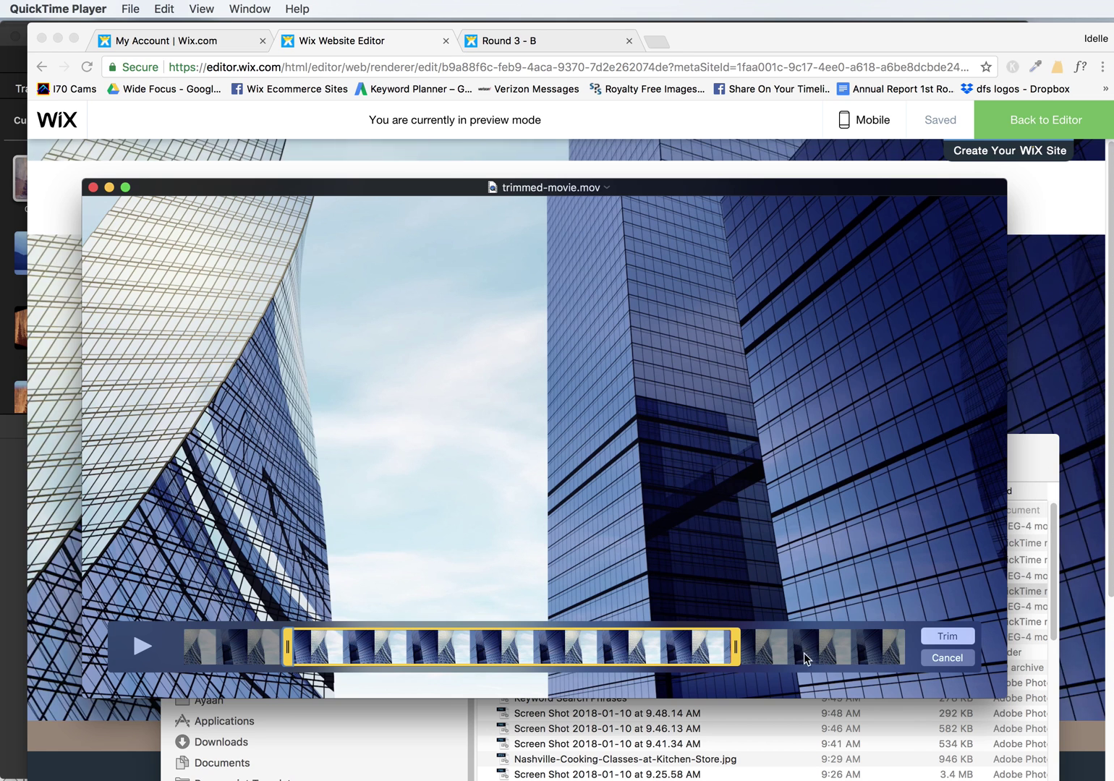
click(940, 637)
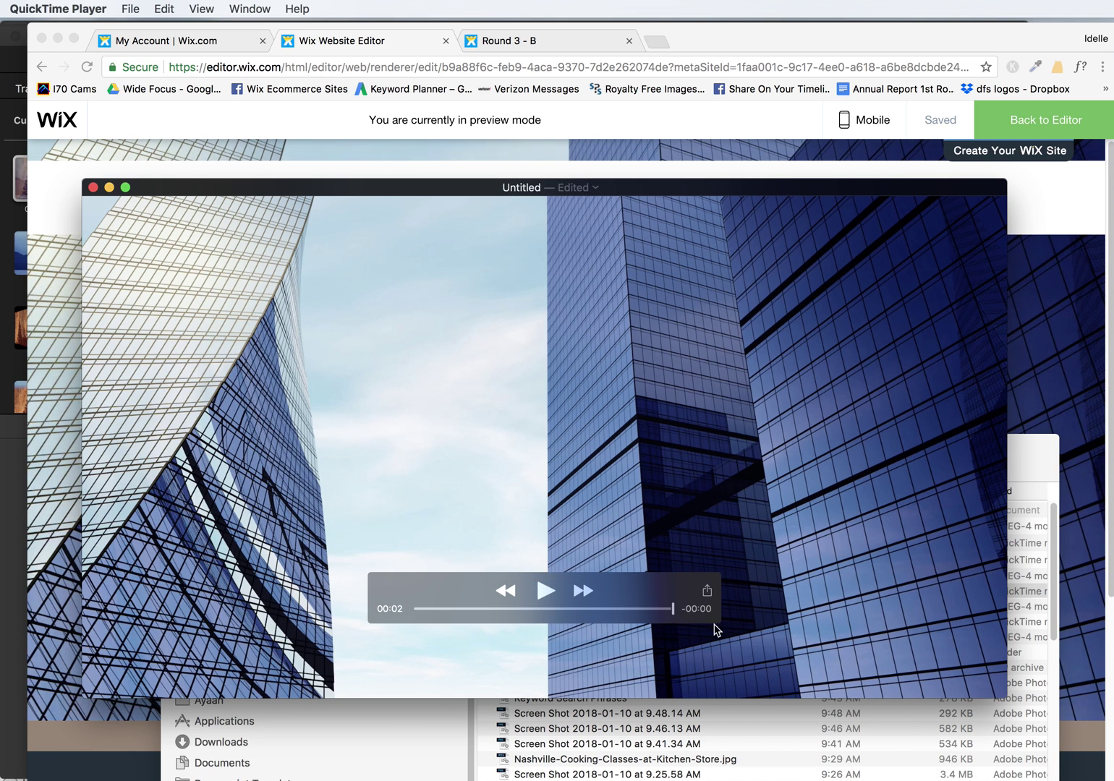
click(544, 591)
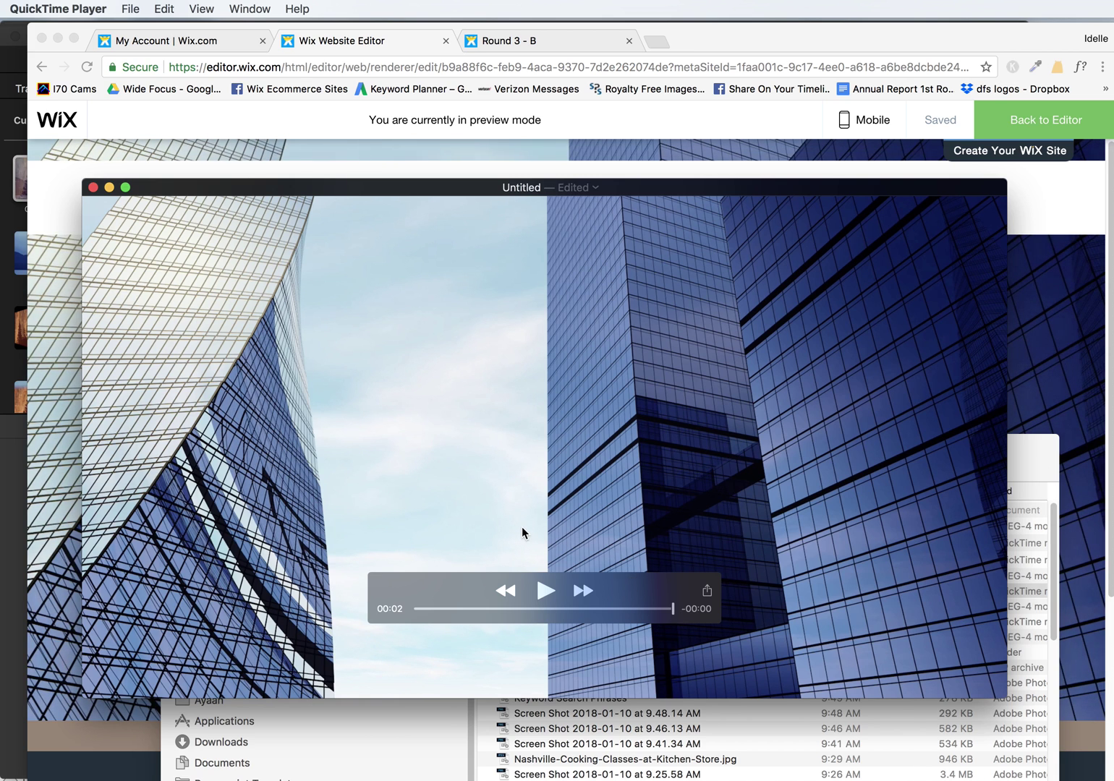
Export the trimmed clip at 1080p to the Desktop as 1080p-movie-sample.mov.
click(130, 8)
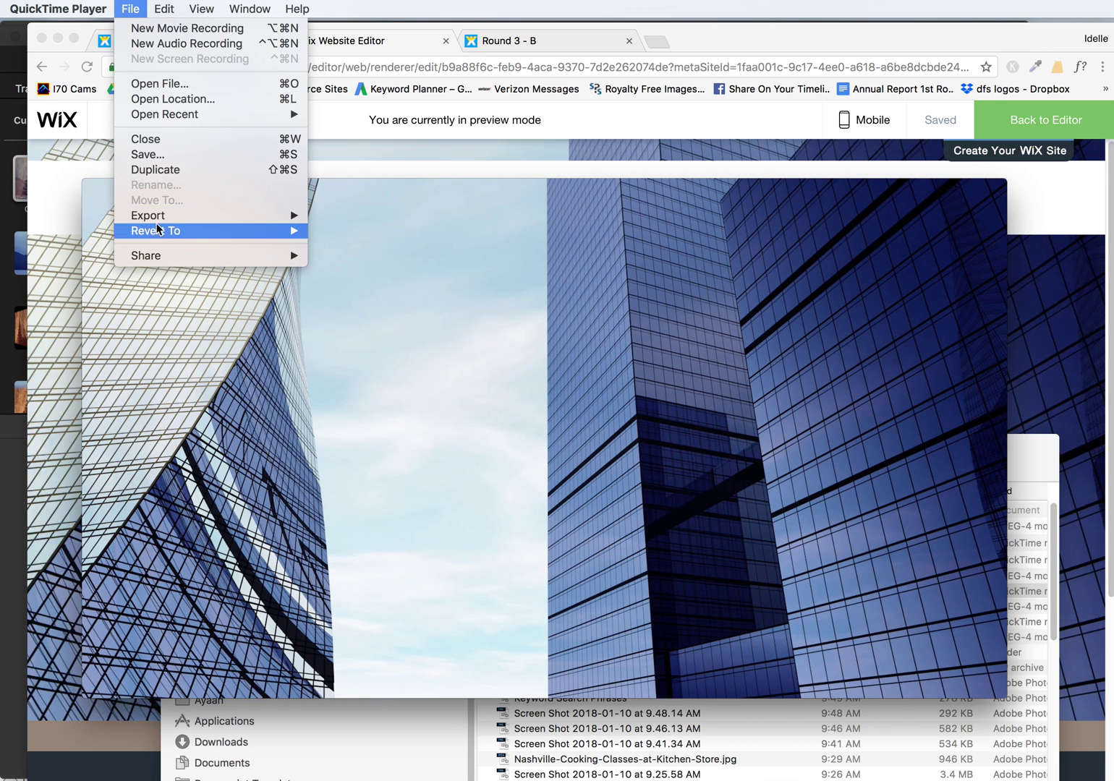
mouse_move(157, 217)
click(391, 218)
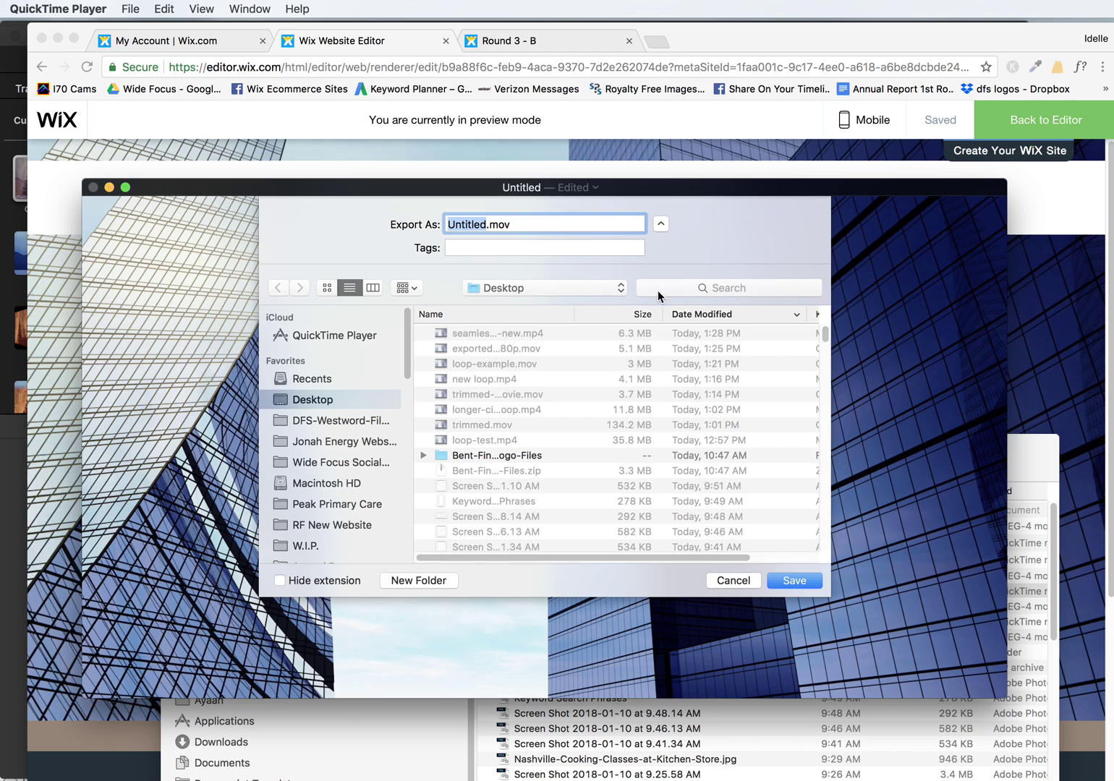
text(1080p-movie-samp)
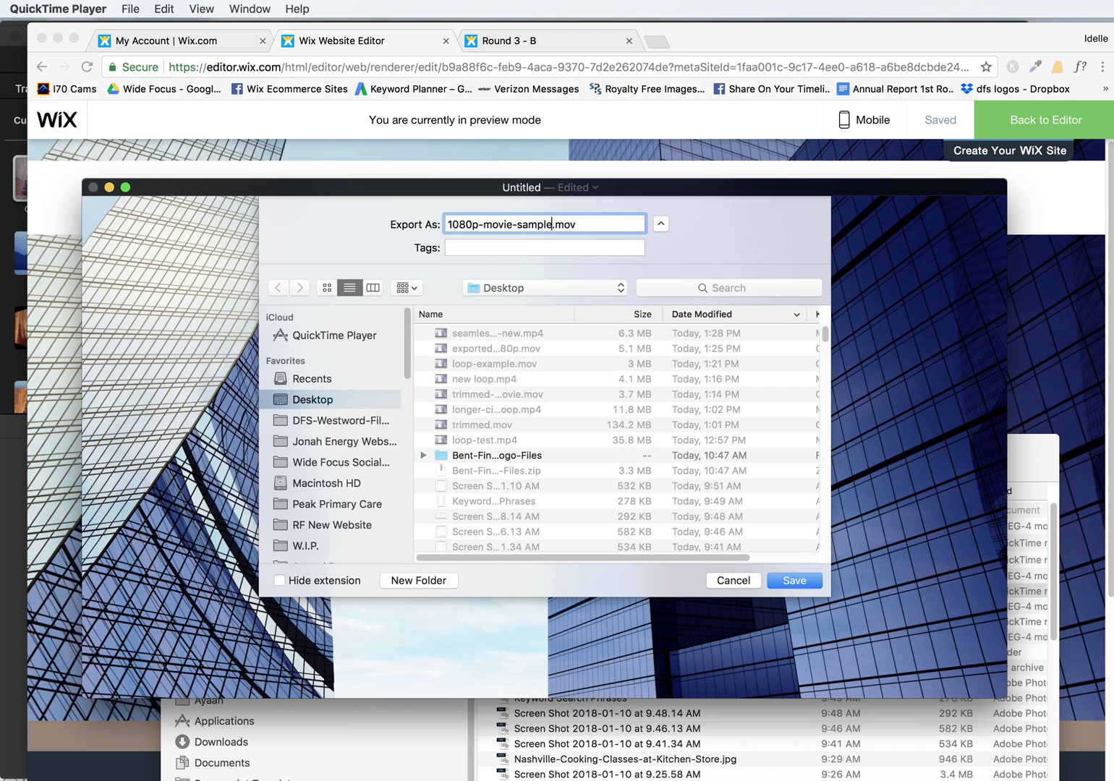
key(Return)
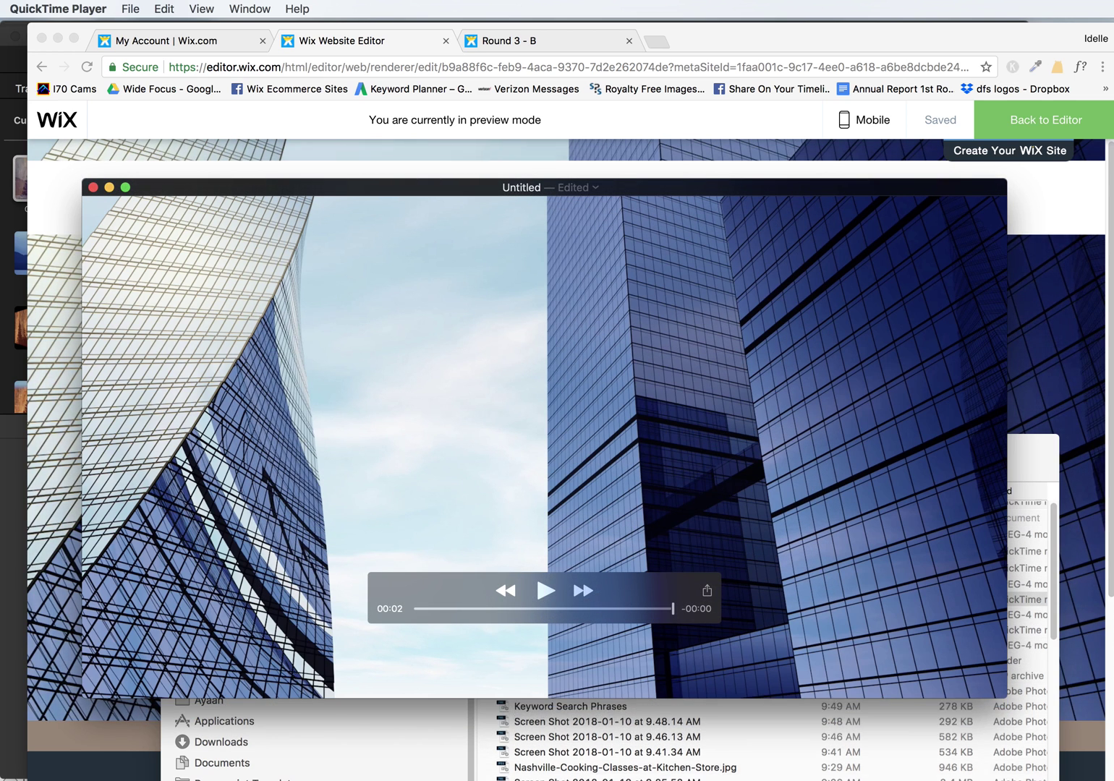
Close QuickTime without saving and undo to clear the old clips from the iMovie timeline.
click(93, 188)
click(475, 377)
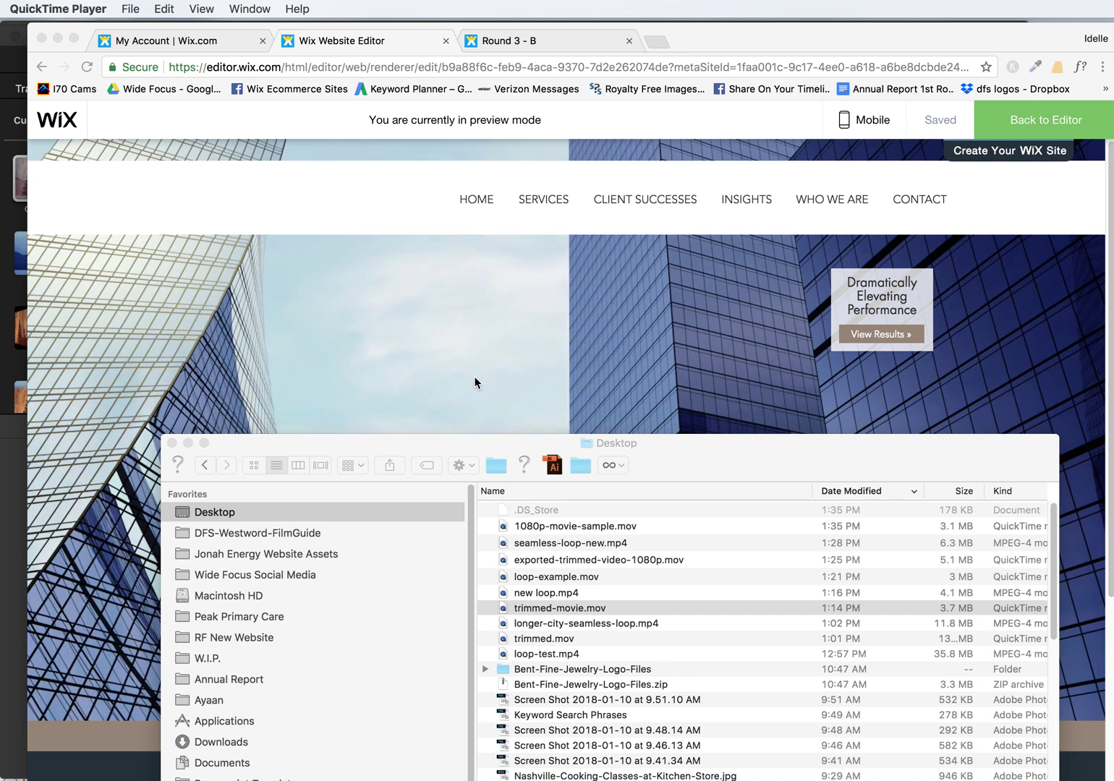
click(520, 334)
click(13, 277)
key(super+z)
key(super+z)
key(super+z)
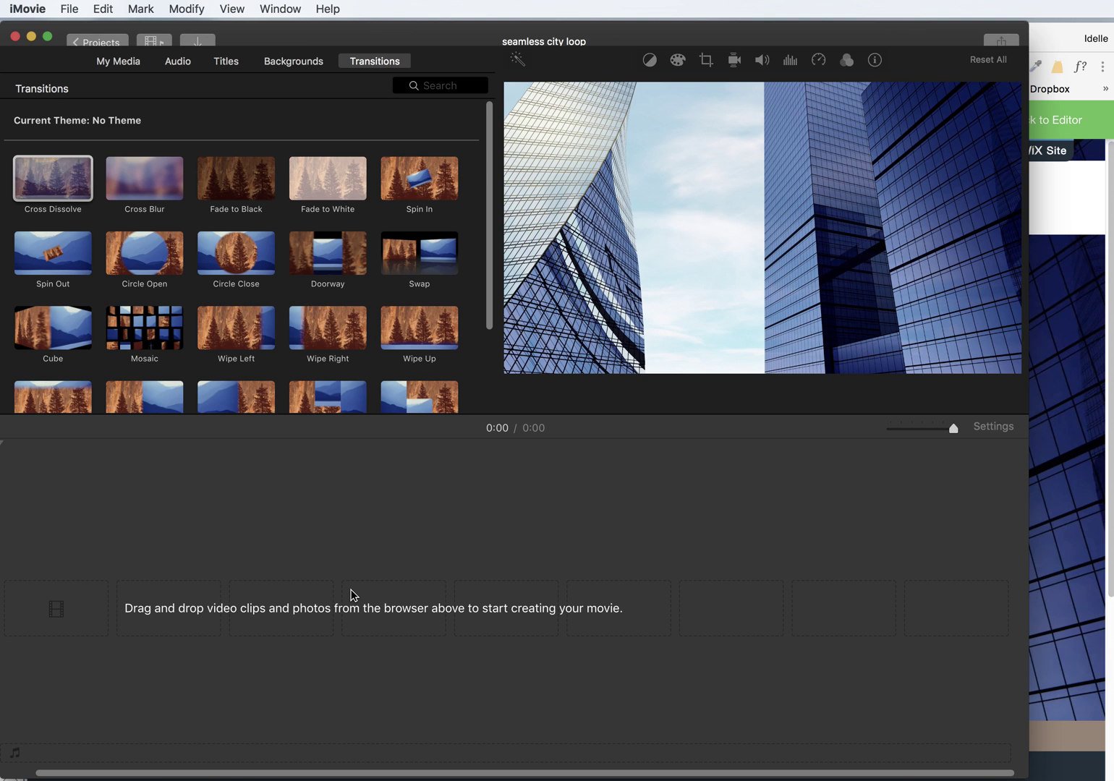
Drag 1080p-movie-sample.mov from the Desktop onto the empty iMovie timeline as its only clip.
key(super+Tab)
drag(730, 461, 887, 546)
click(700, 539)
drag(760, 601, 239, 571)
click(246, 547)
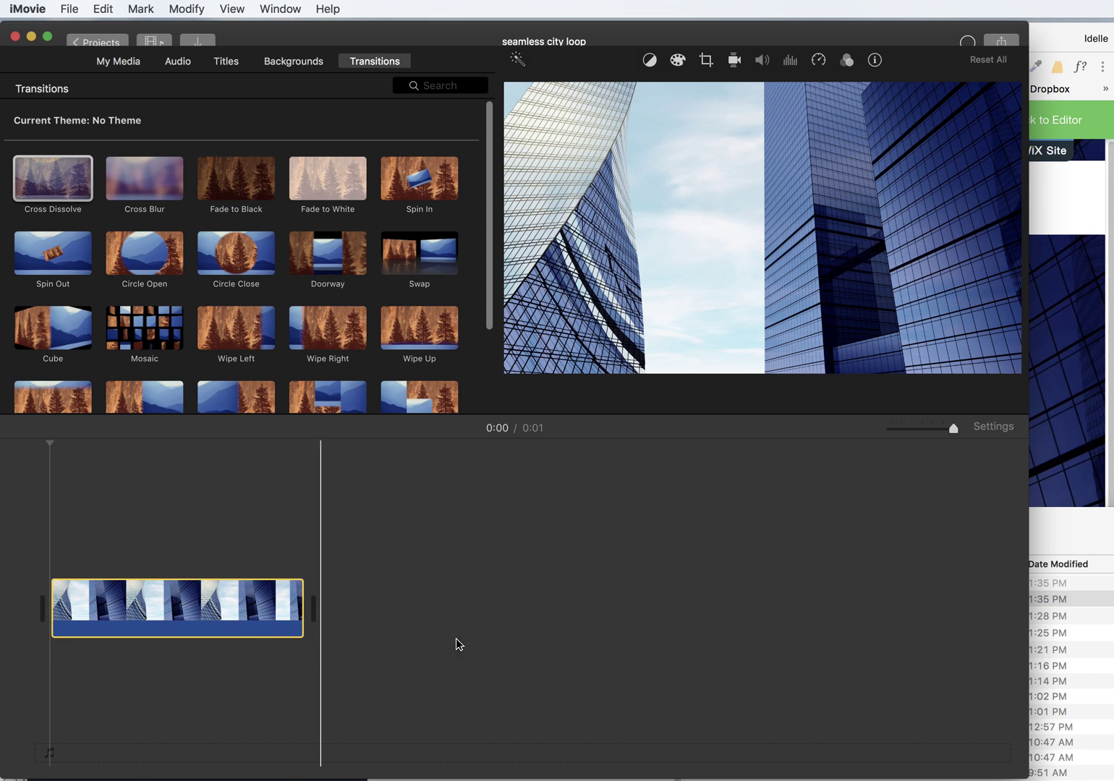
key(super+Tab)
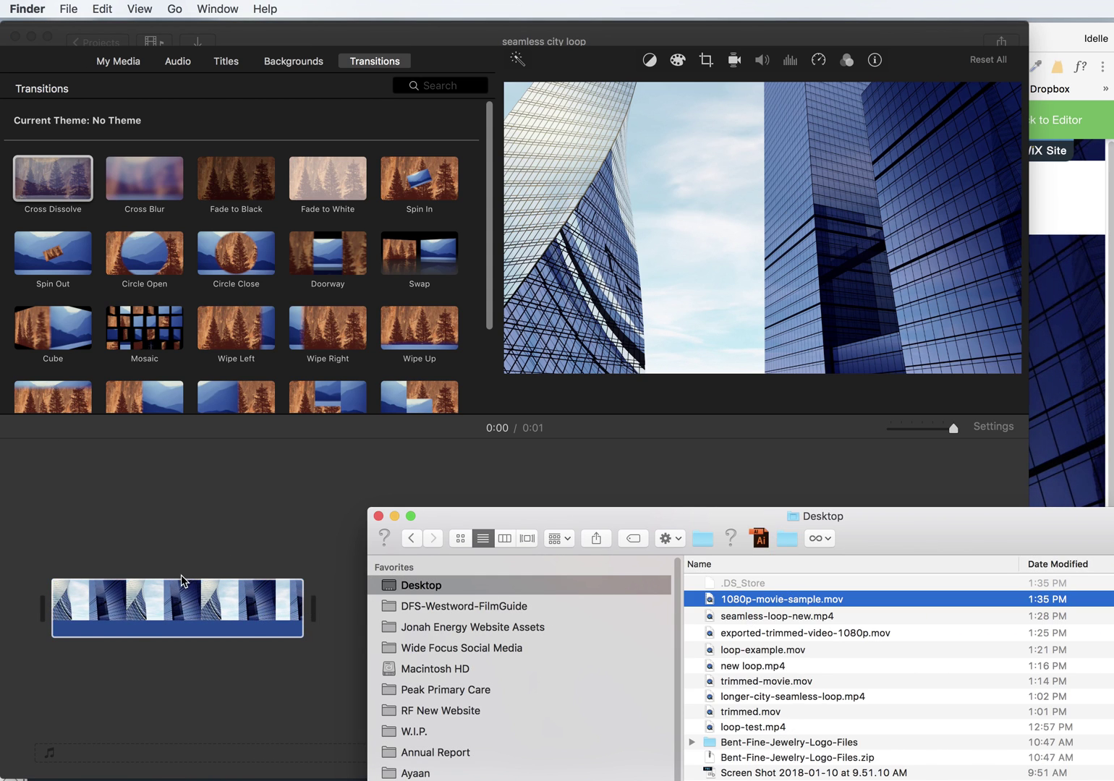
click(181, 580)
key(Delete)
key(super+Tab)
drag(732, 599, 241, 565)
key(super+Tab)
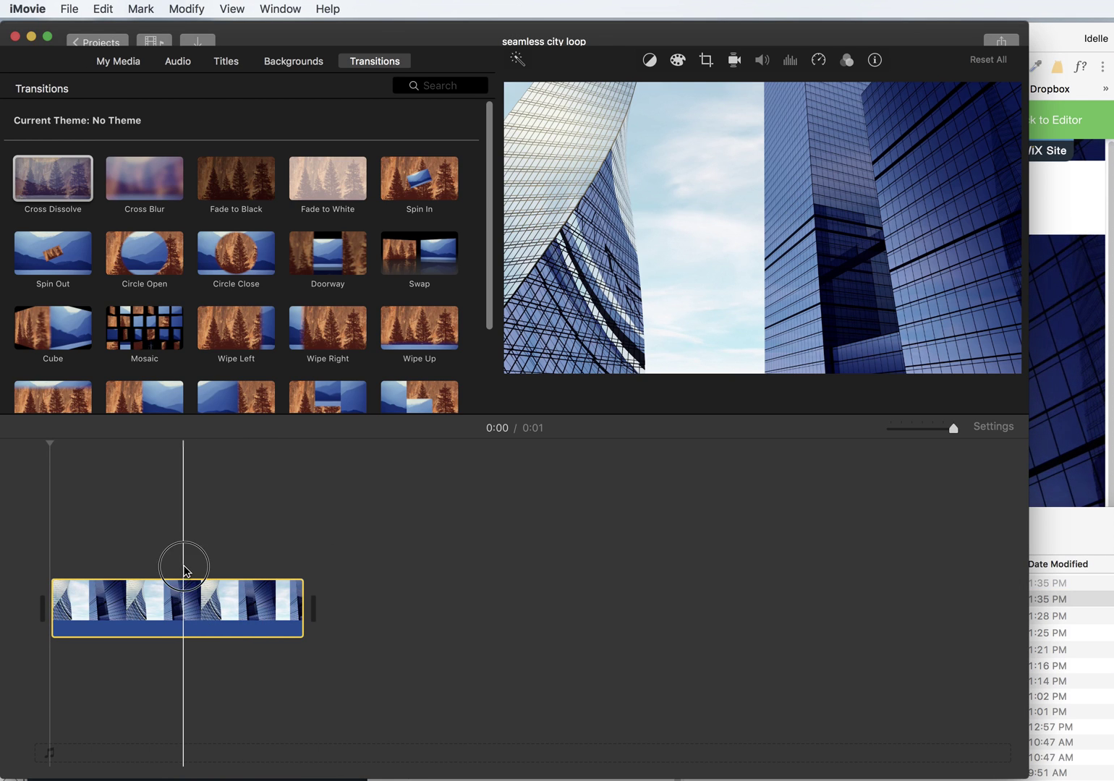
Split the clip at the playhead into 0.9 s and 0.8 s pieces and slide the second piece left.
click(183, 561)
click(162, 561)
click(172, 559)
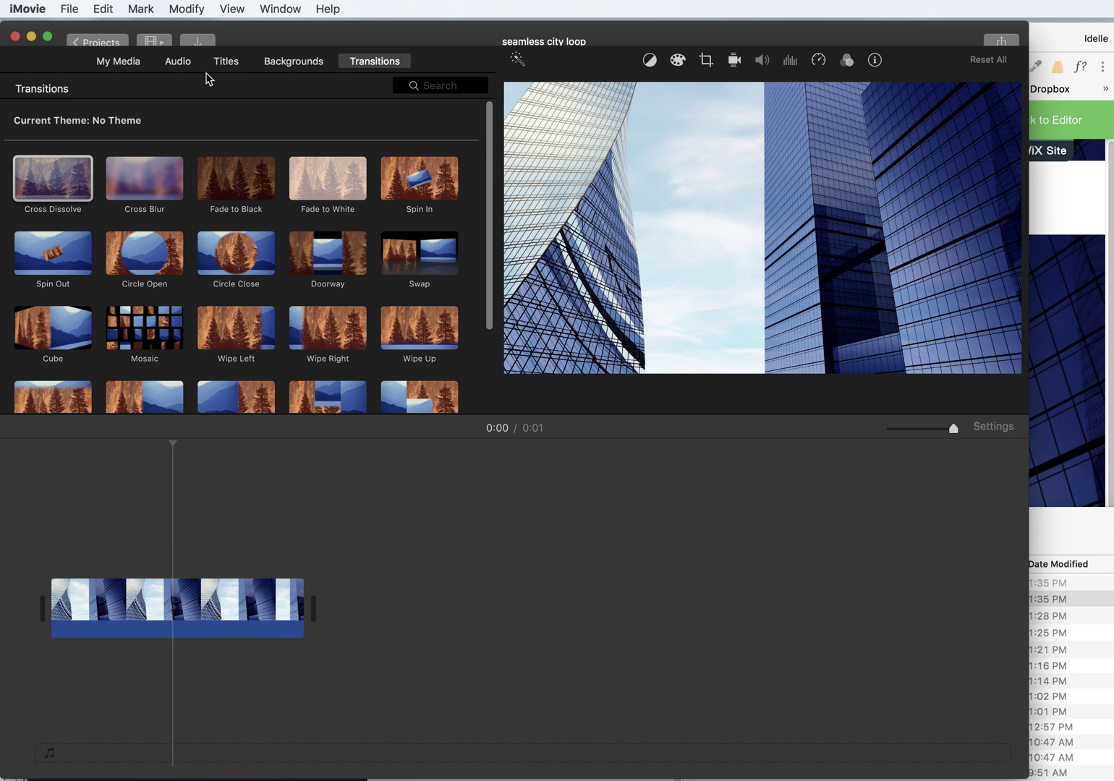
click(230, 8)
mouse_move(192, 4)
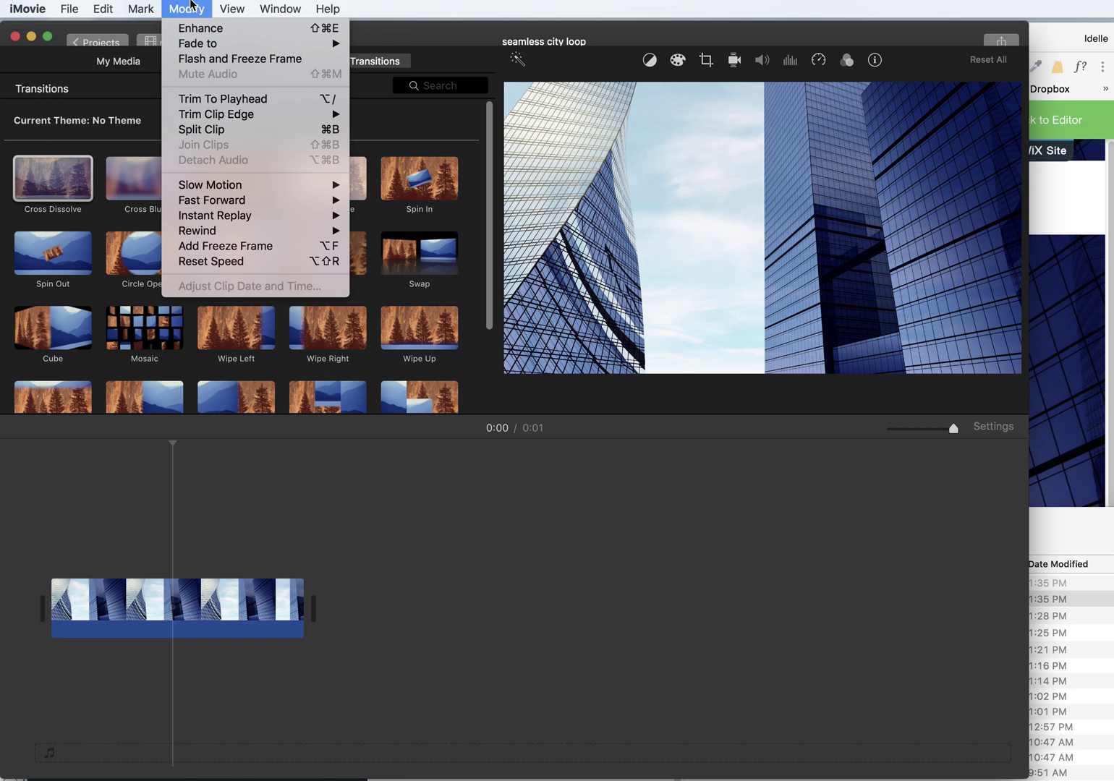
click(222, 130)
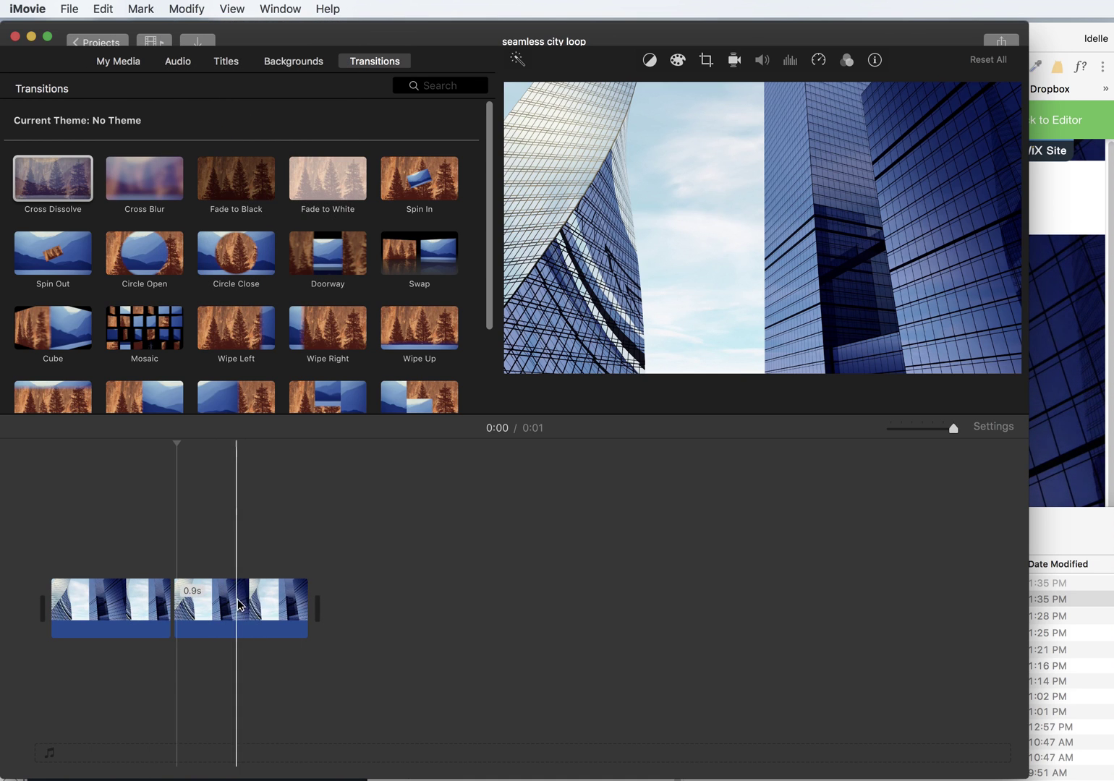
drag(266, 606, 96, 608)
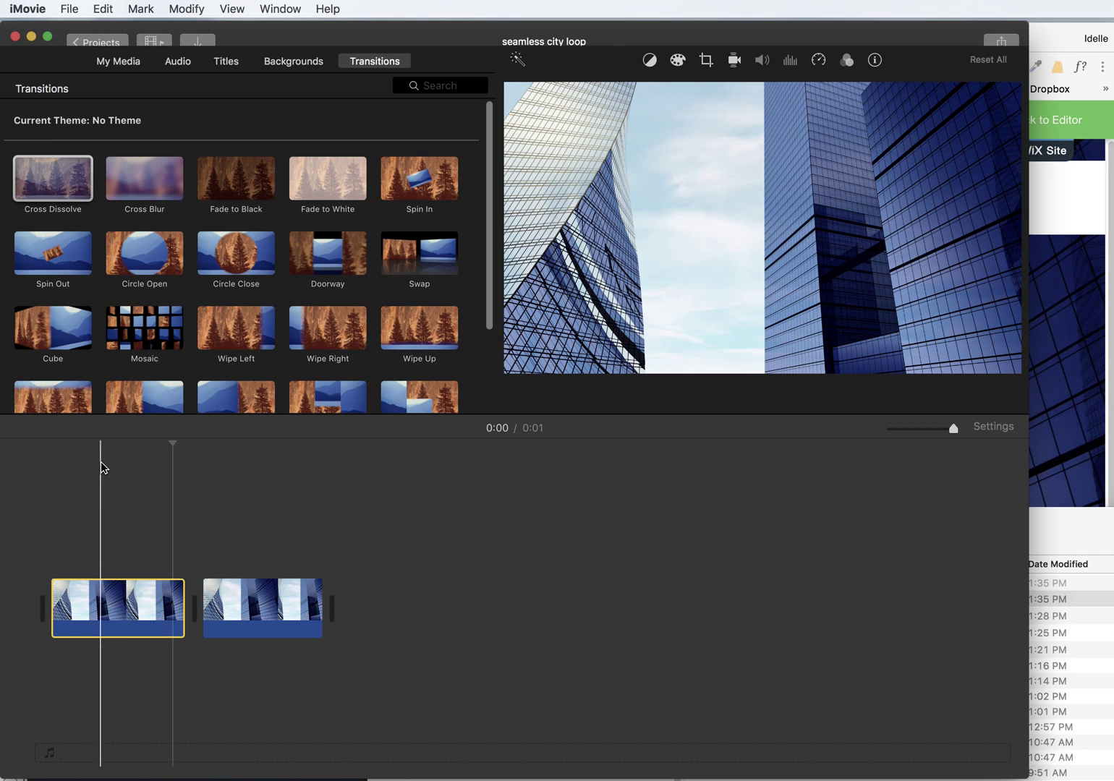
Preview the two-clip edit from the start several times.
click(65, 466)
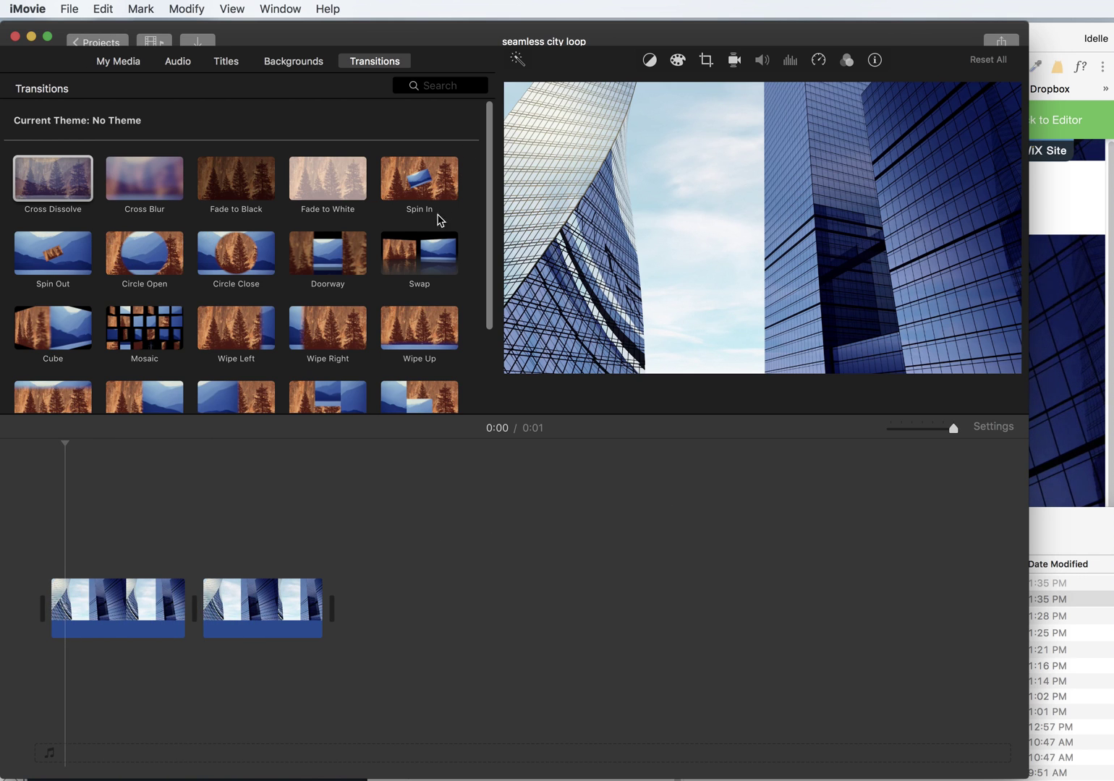
key(space)
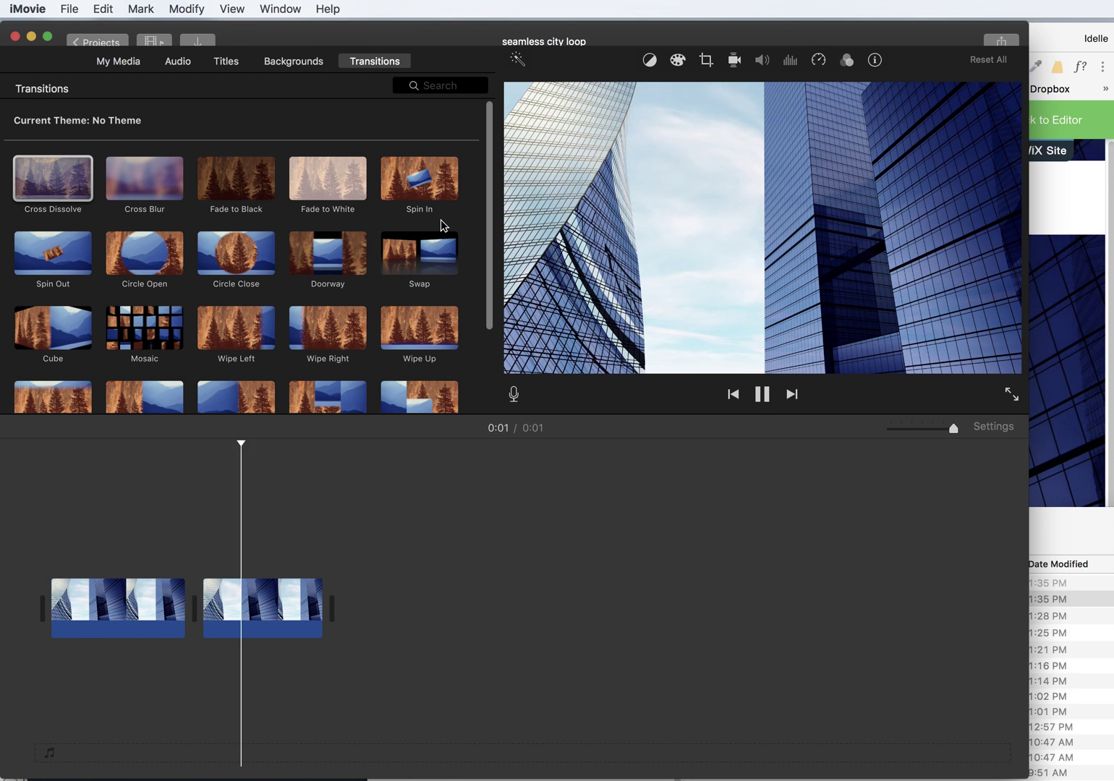
click(58, 510)
key(space)
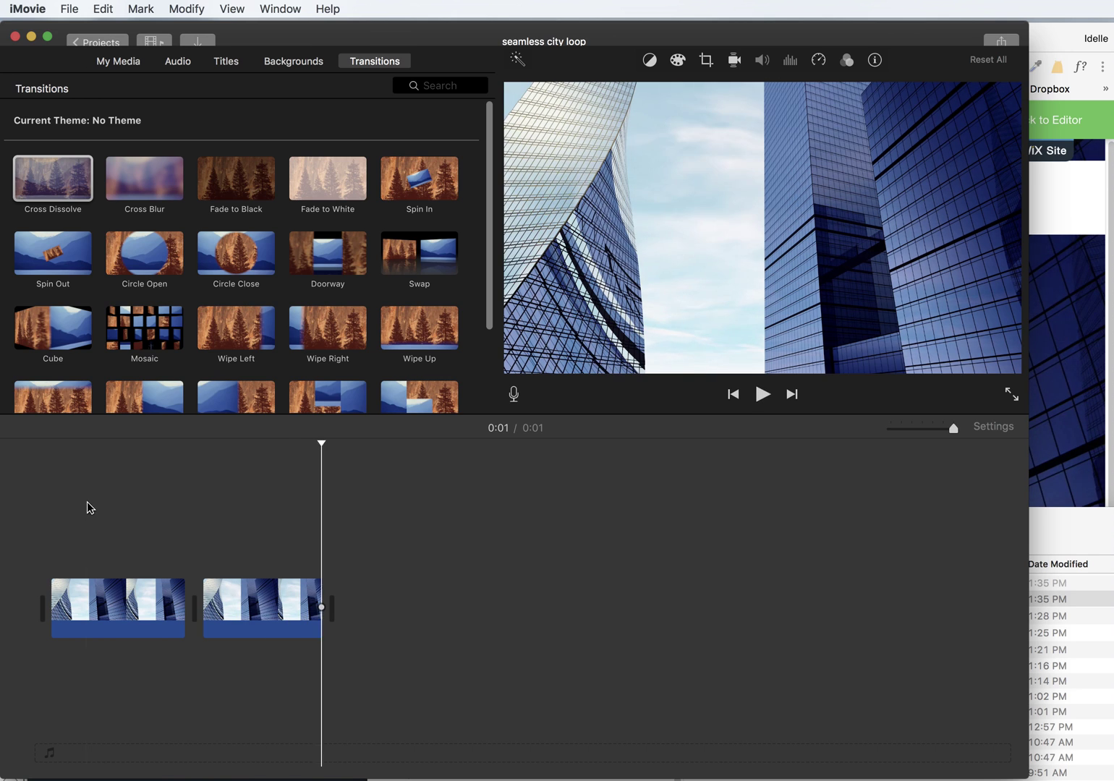
click(87, 505)
key(space)
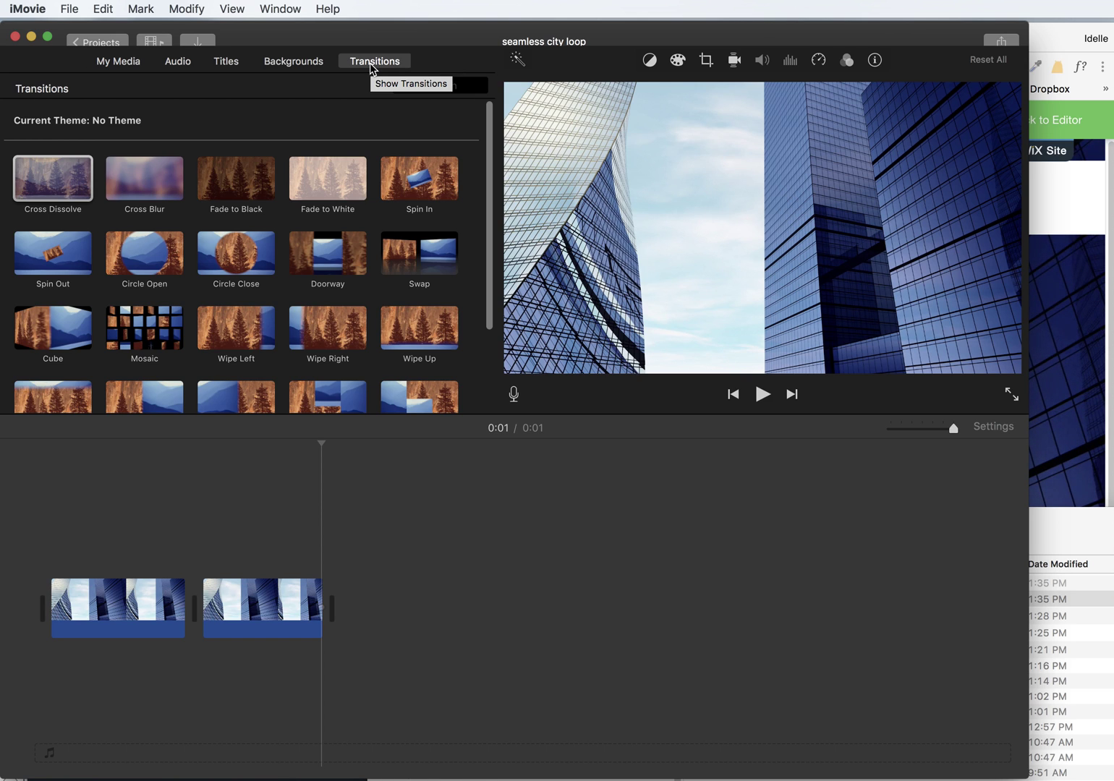
Drag a Cross Dissolve transition between the two clips, then go to File > Share.
click(106, 64)
click(251, 196)
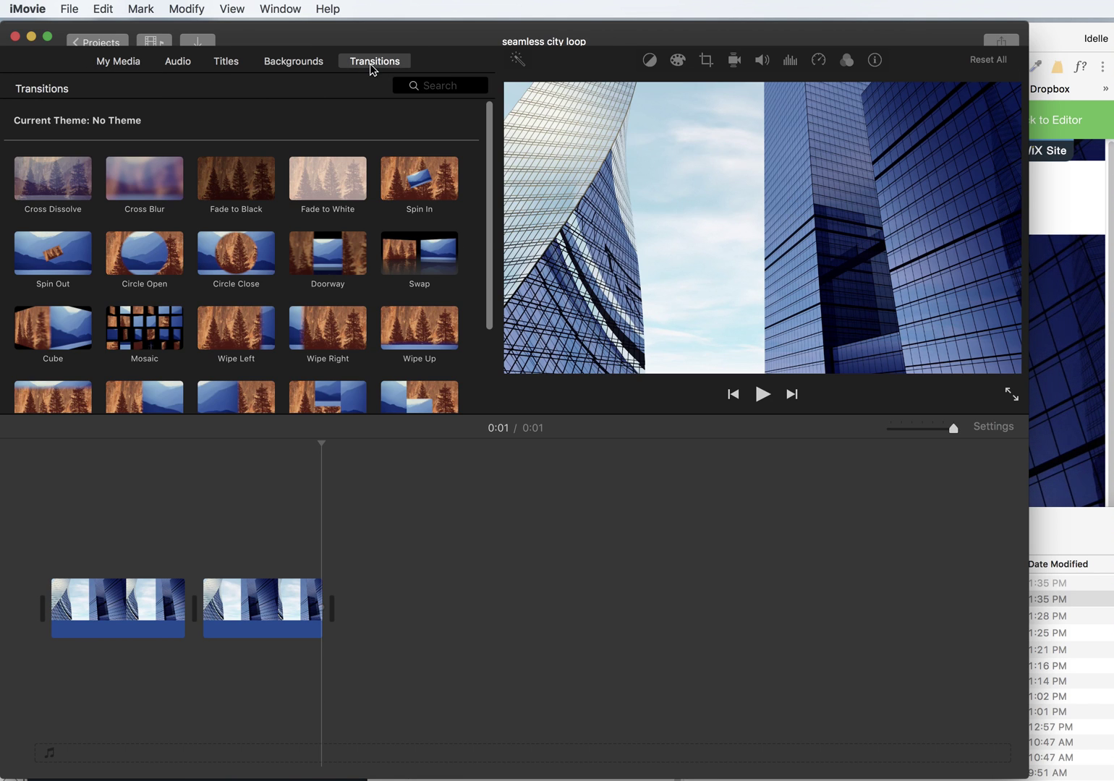
click(54, 189)
drag(49, 182, 101, 607)
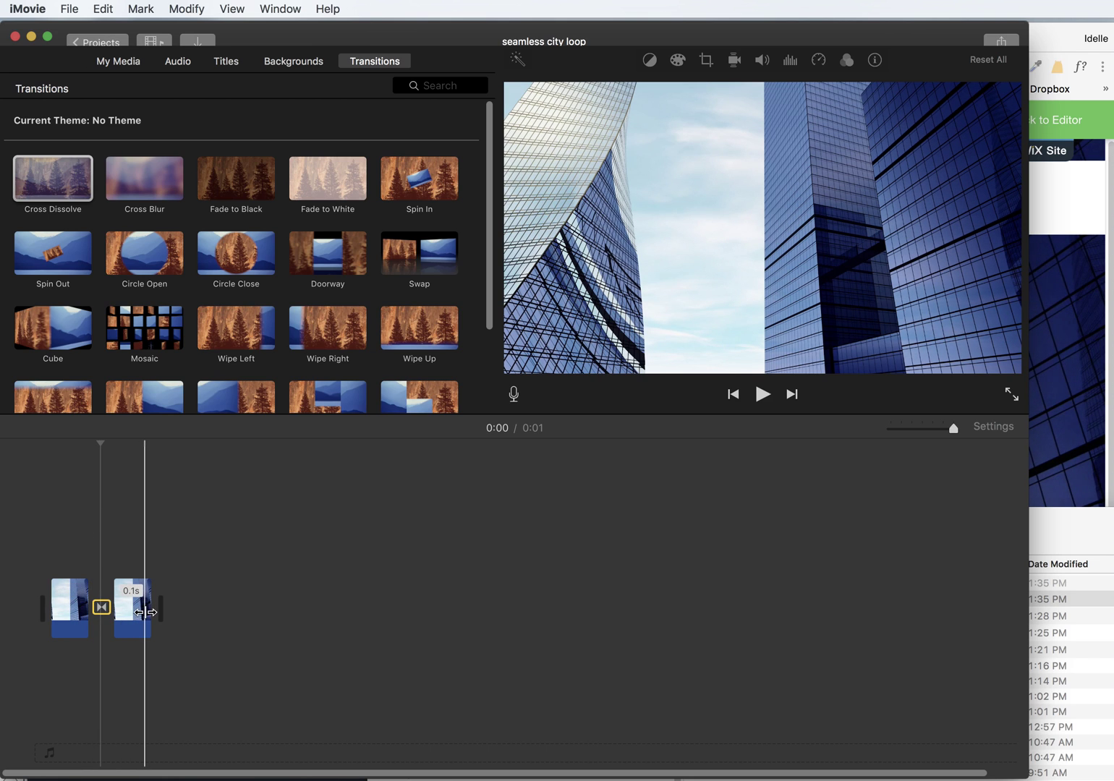
click(69, 9)
mouse_move(158, 239)
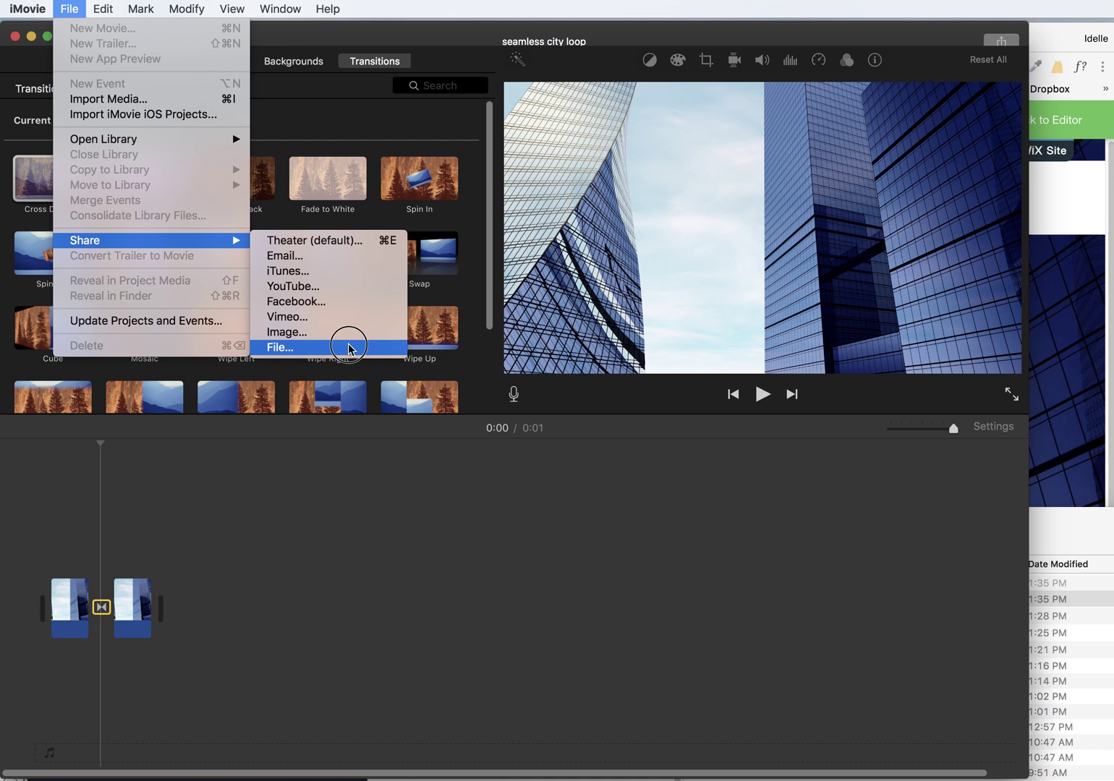
Set the File export to 1080p with Low quality and name it low-quality-loop.
click(348, 347)
drag(846, 252, 365, 227)
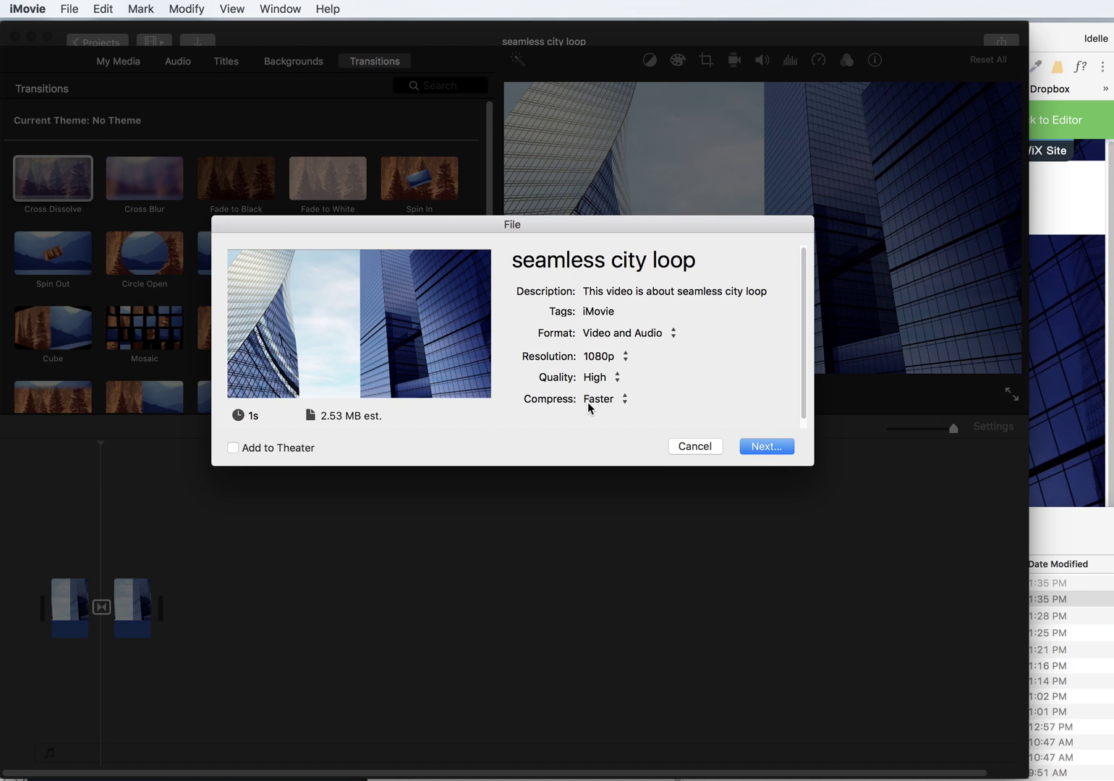
click(602, 378)
click(531, 376)
click(602, 377)
click(601, 365)
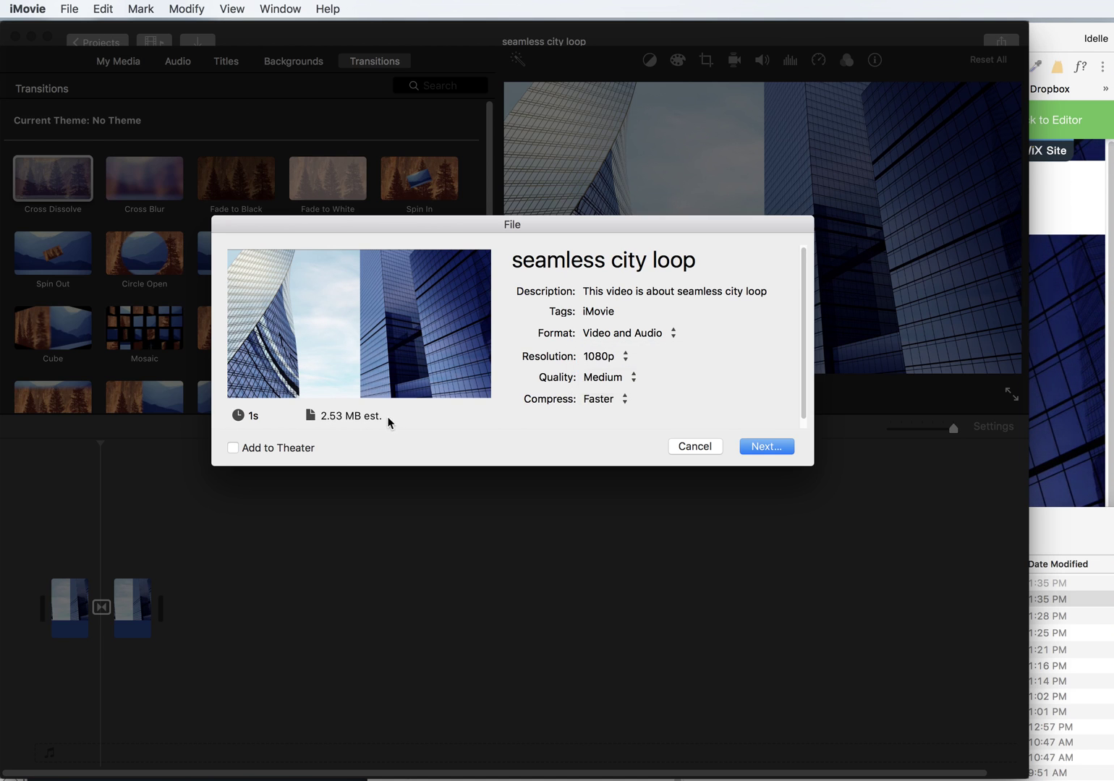
click(603, 377)
click(604, 390)
click(600, 377)
click(605, 352)
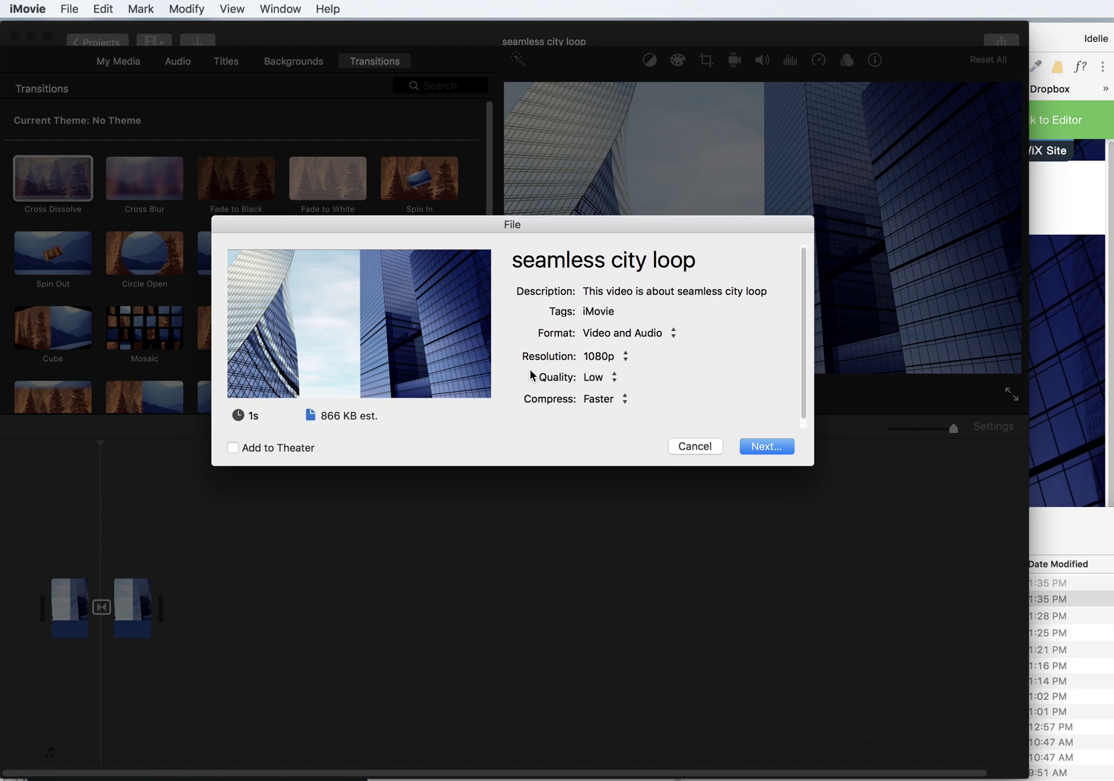
click(768, 446)
text(low-quality-)
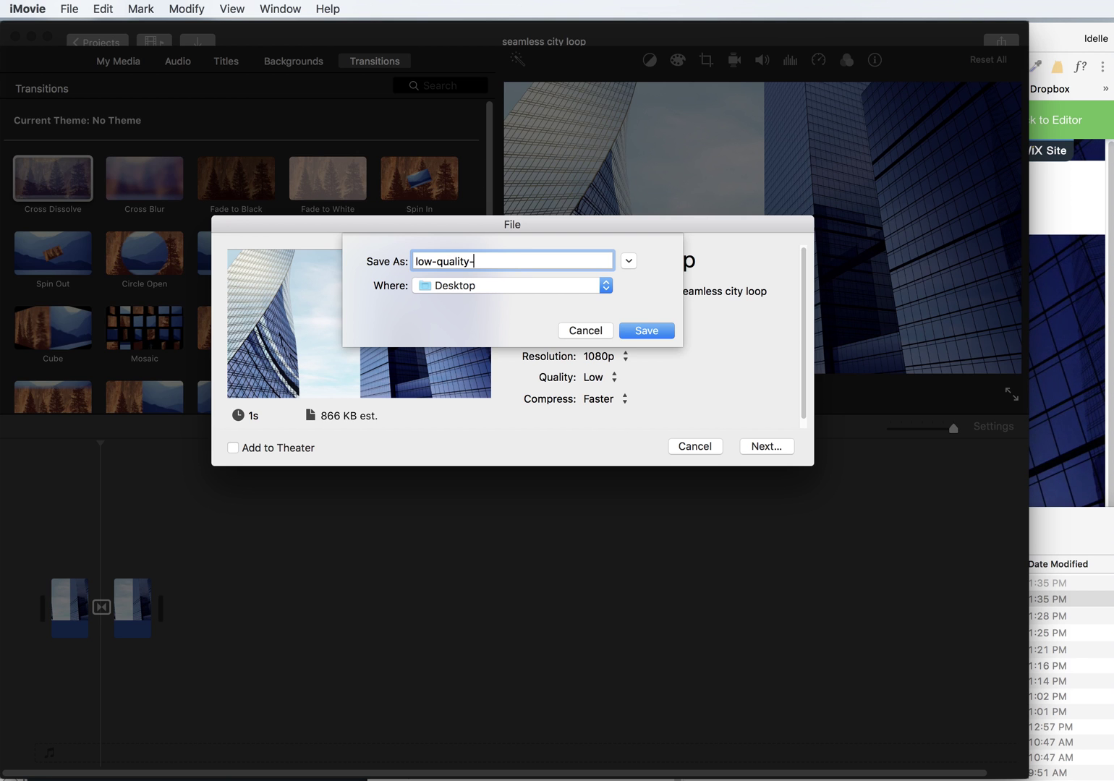
text(loop)
Save the export to the Desktop, then open low-quality-loop.mp4 in QuickTime and play it.
key(Return)
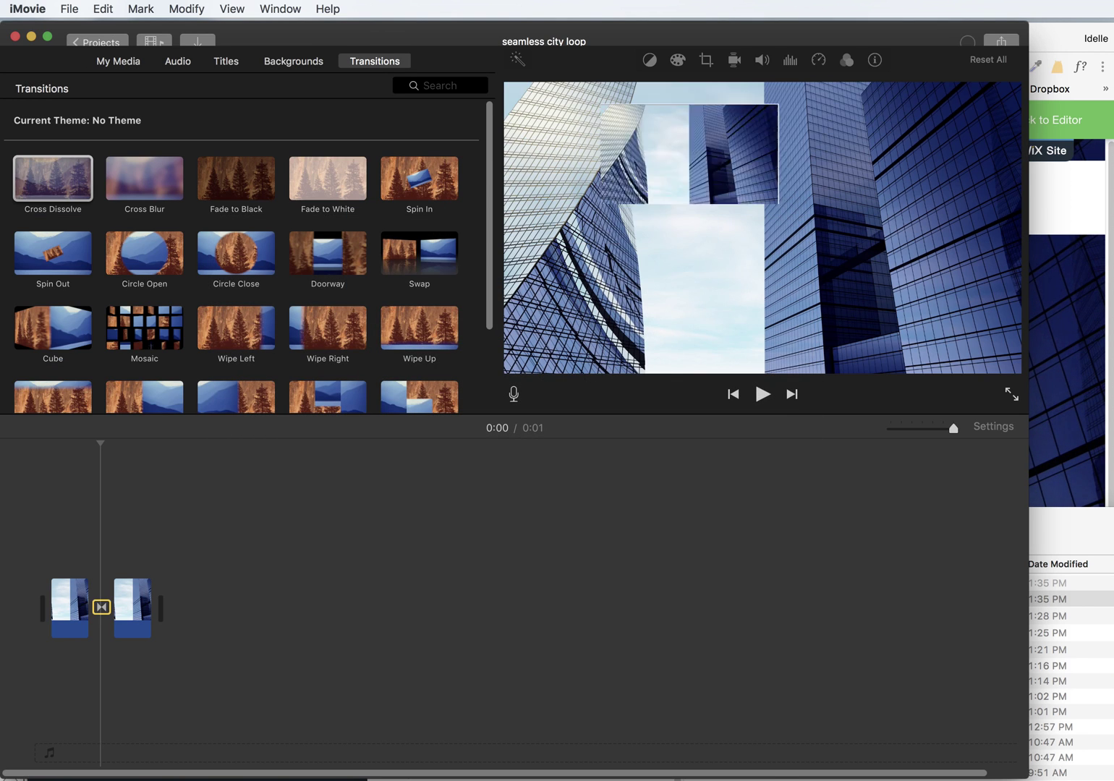
key(super+Tab)
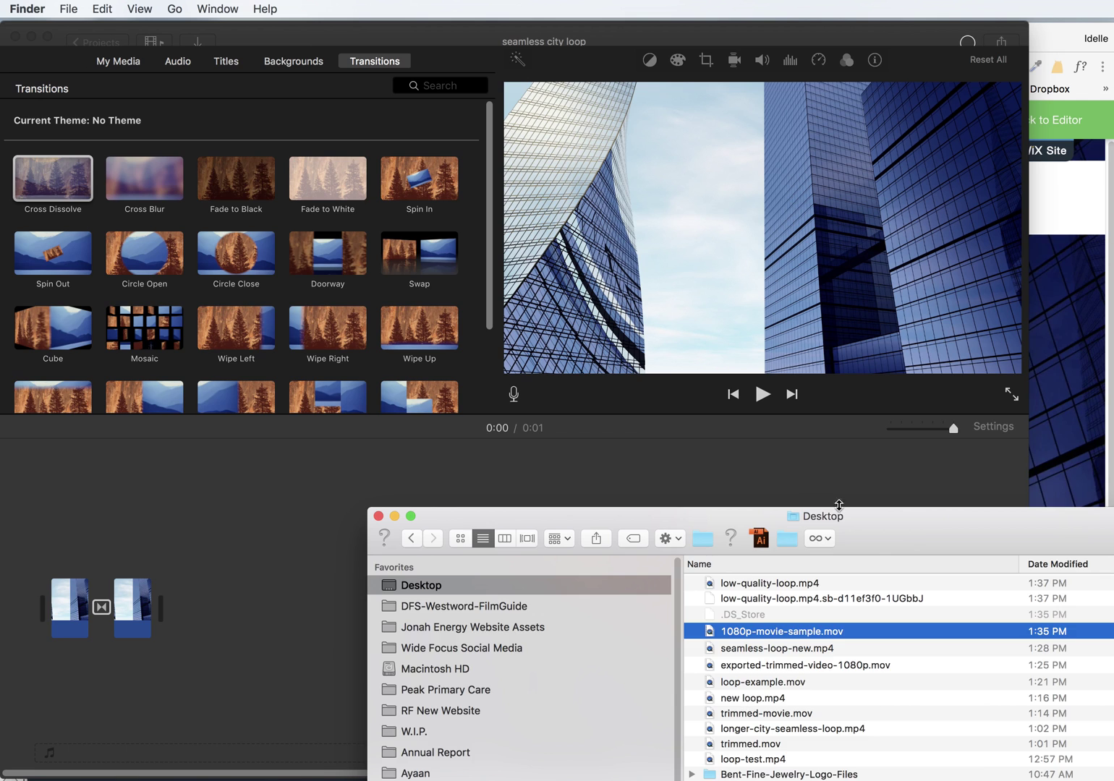
double_click(858, 519)
click(612, 535)
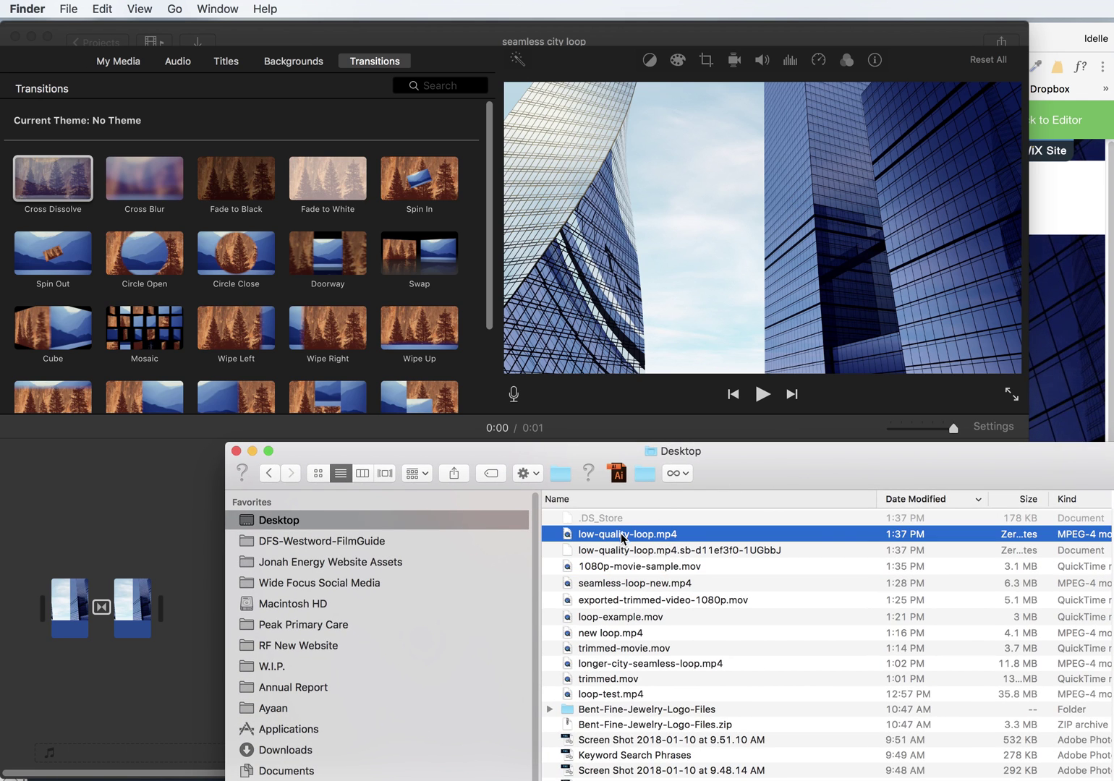
double_click(621, 518)
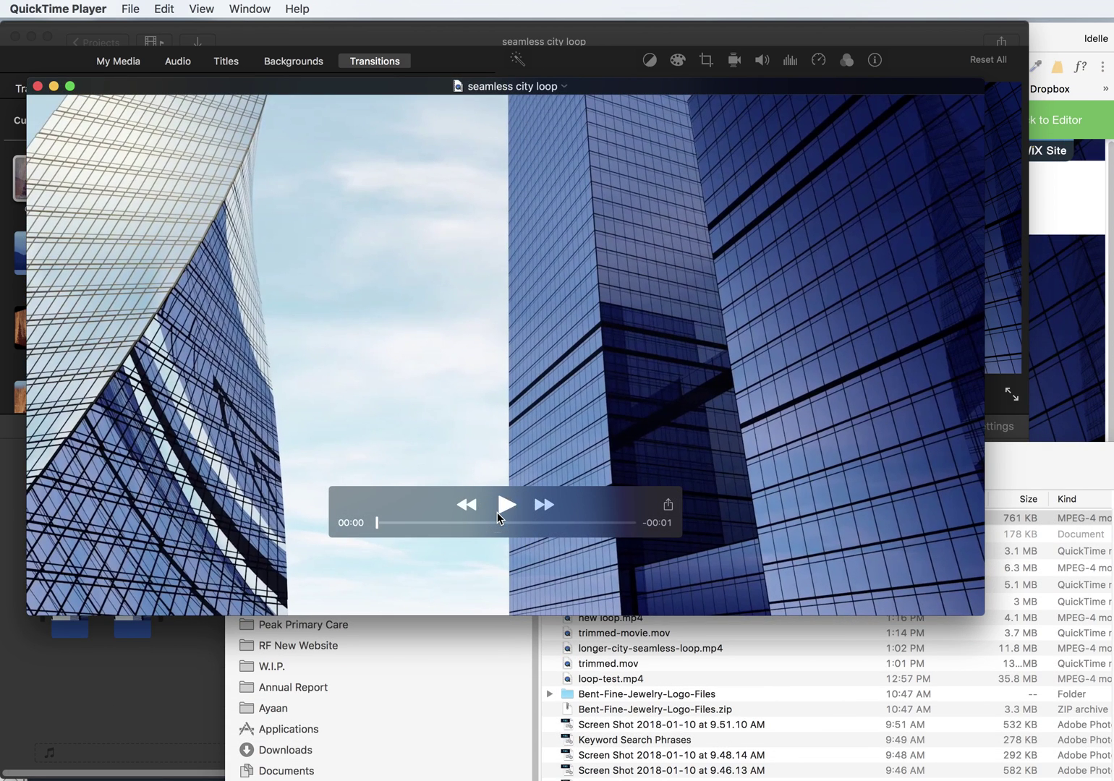
click(497, 512)
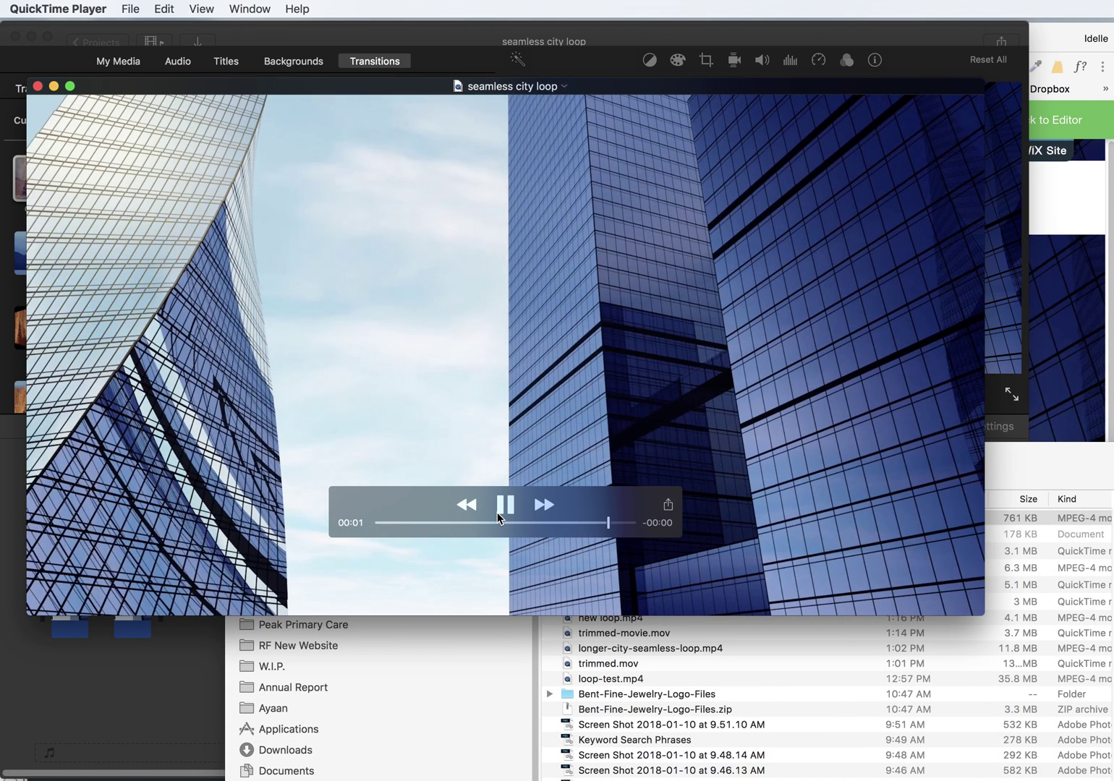
click(504, 510)
Turn on Loop playback and replay the video to check the seam.
click(144, 3)
mouse_move(213, 4)
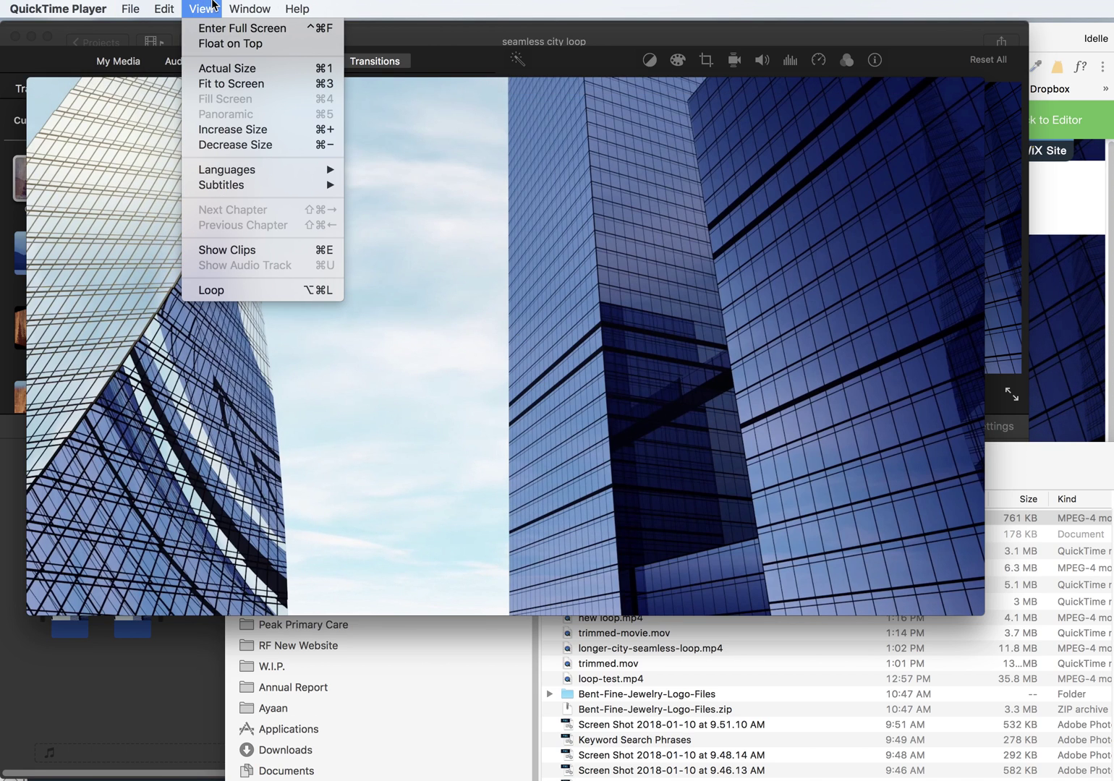
click(212, 289)
click(507, 504)
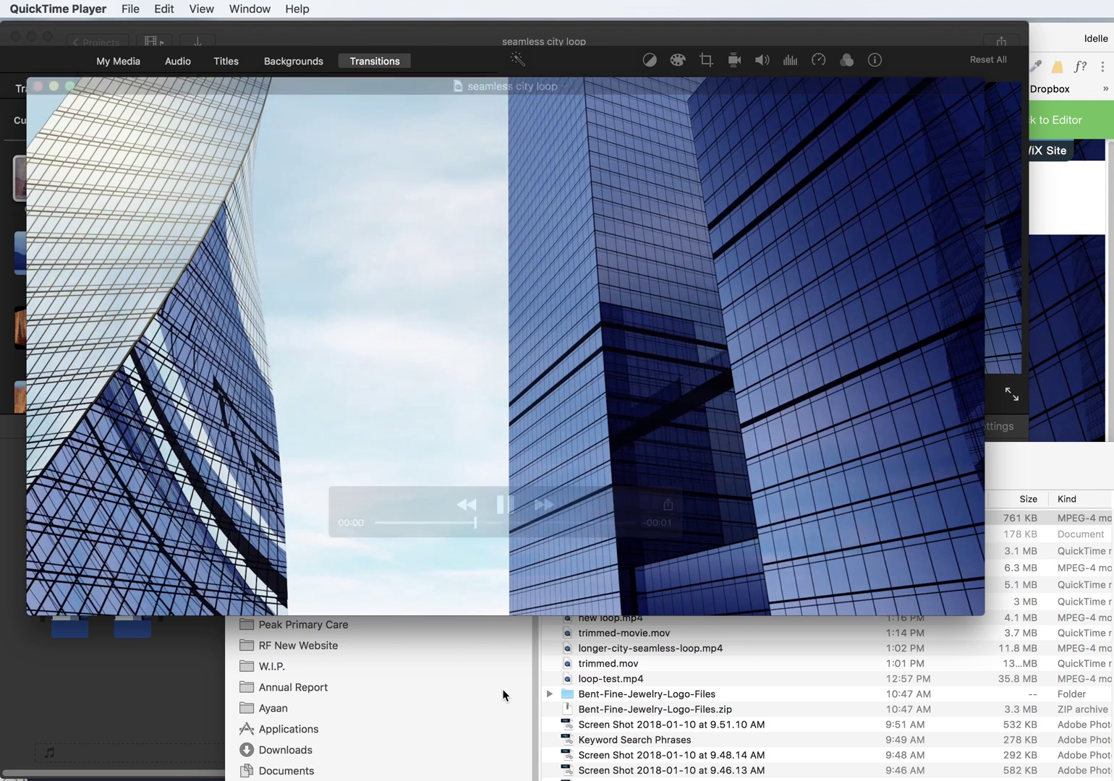
Export the loop at 1080p to the Desktop as low-quality-loop-exportedQT.mov.
click(112, 6)
mouse_move(130, 8)
mouse_move(217, 215)
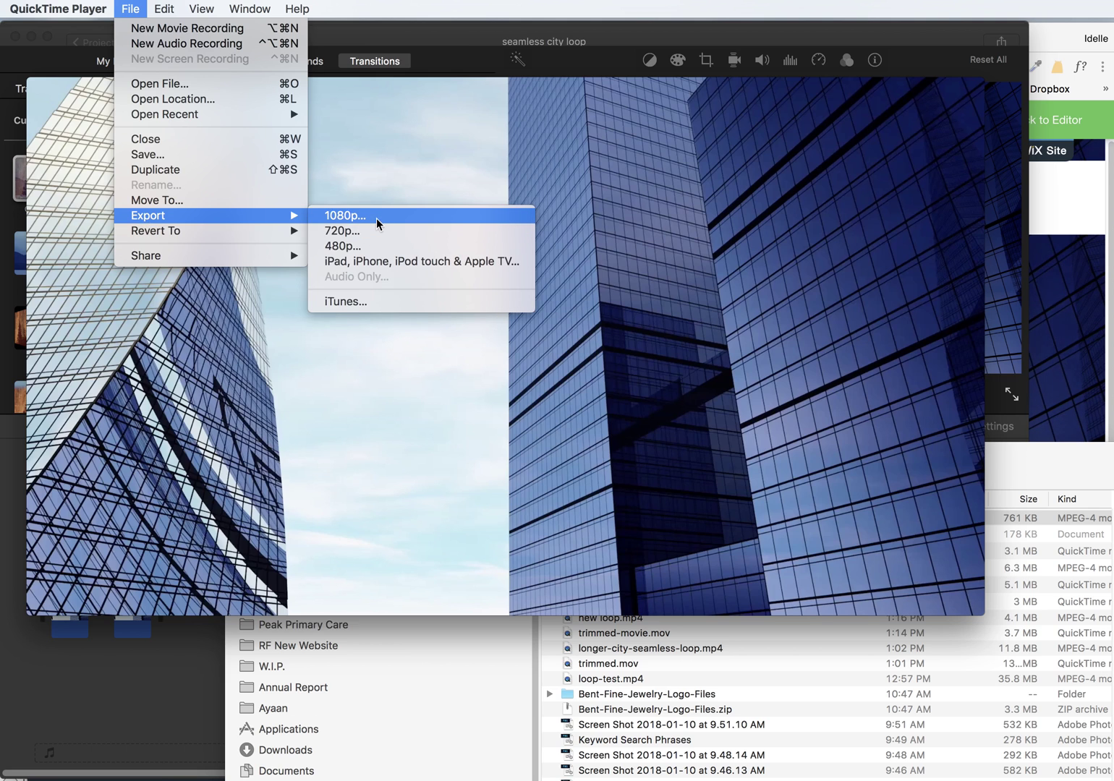
click(376, 218)
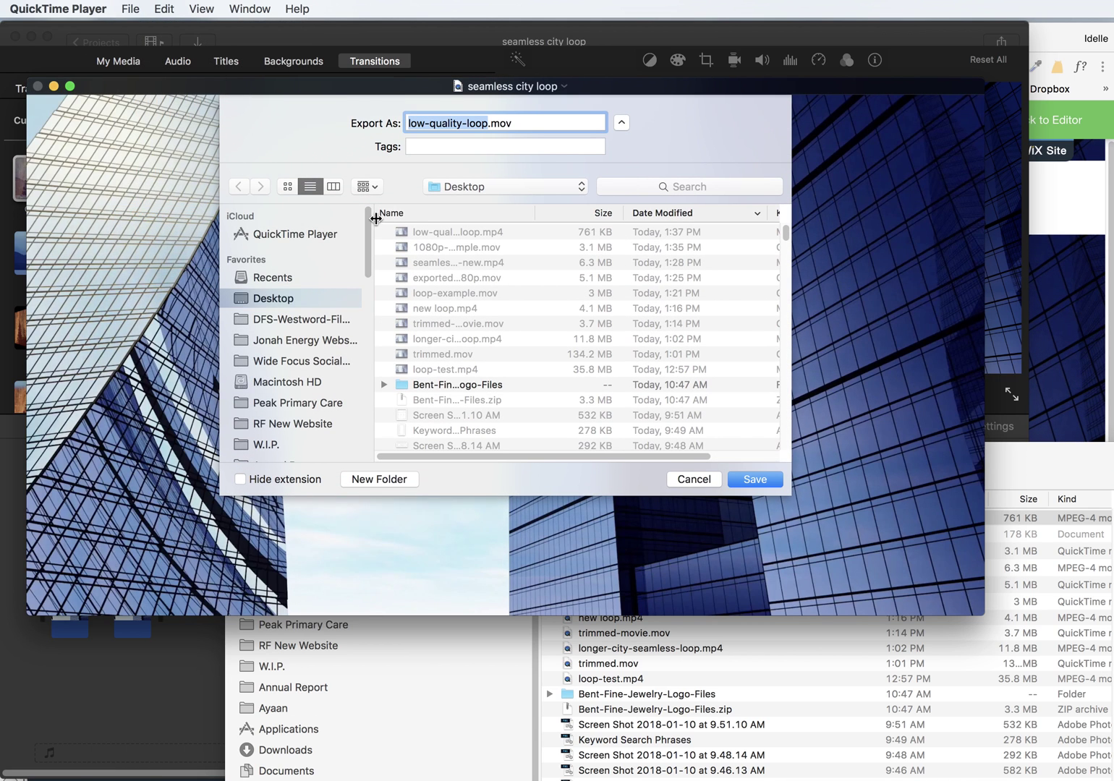
key(Right)
text(-exporte)
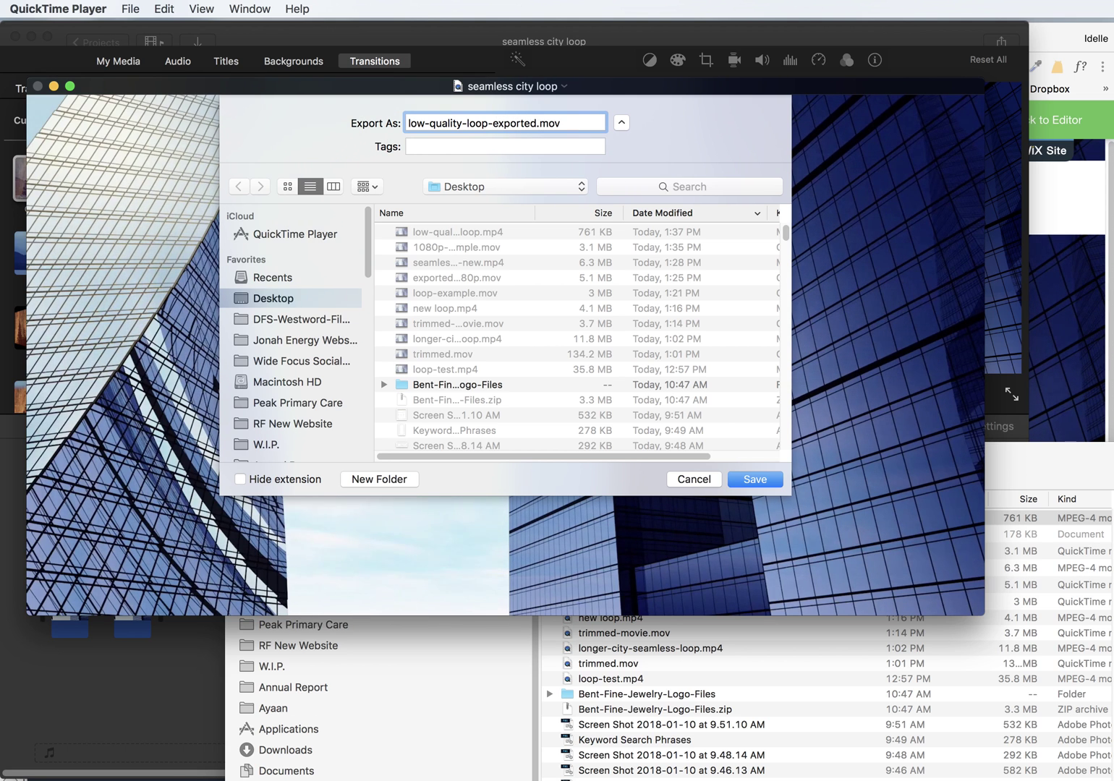
key(Return)
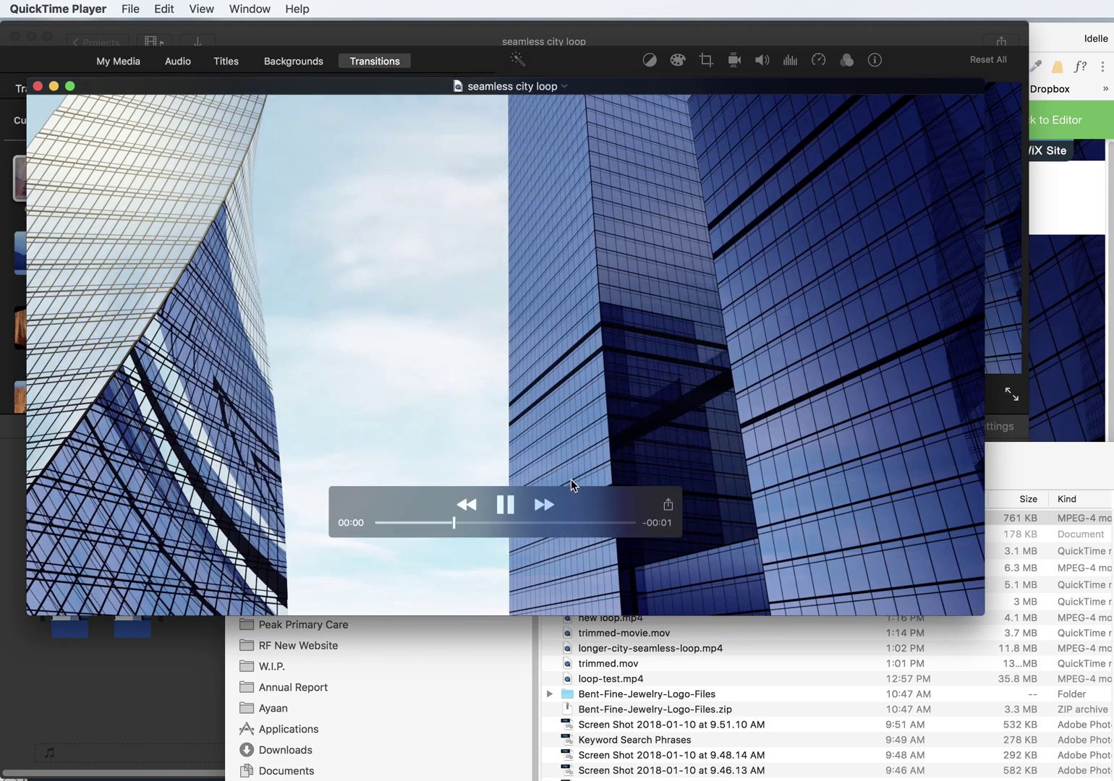
Compare the new exported file and the original mp4 in the Desktop file list.
click(651, 723)
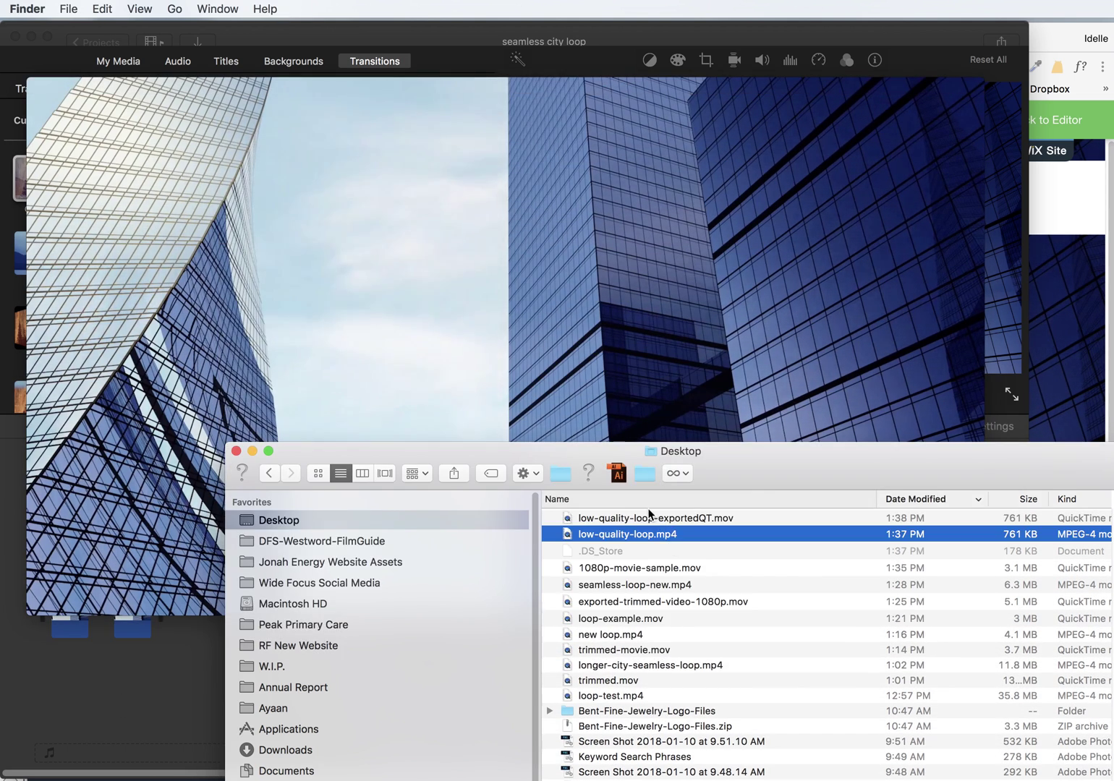
click(715, 536)
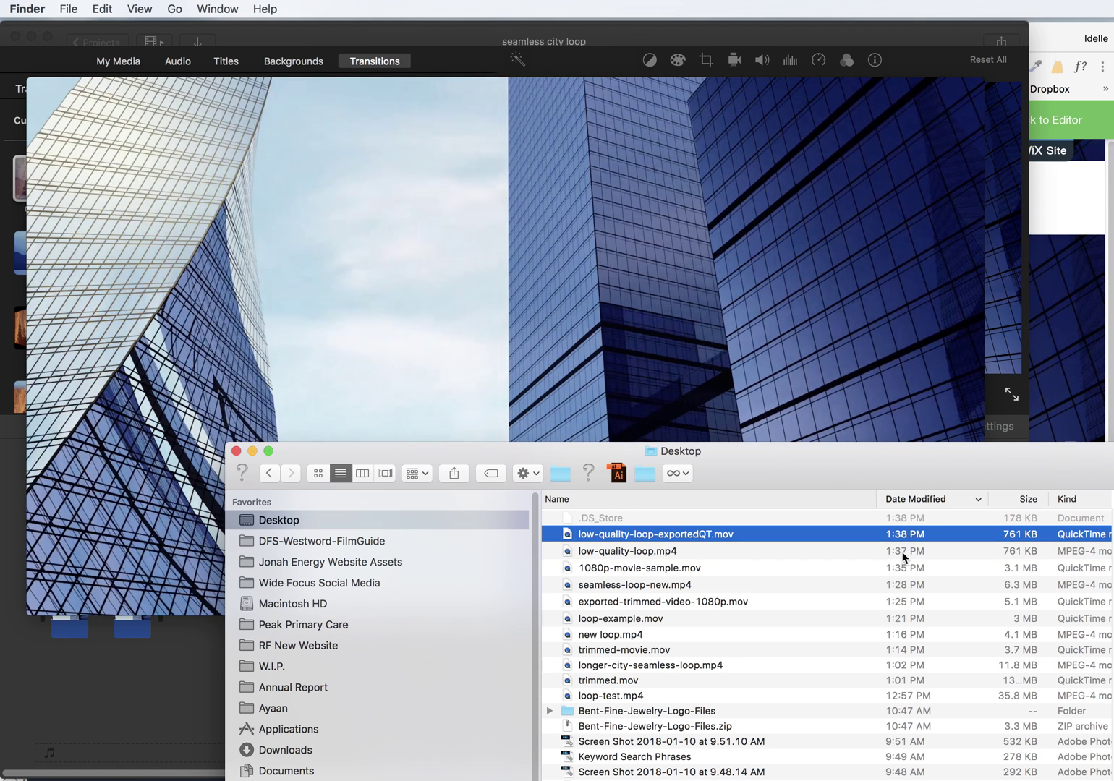
click(799, 551)
click(725, 536)
click(671, 552)
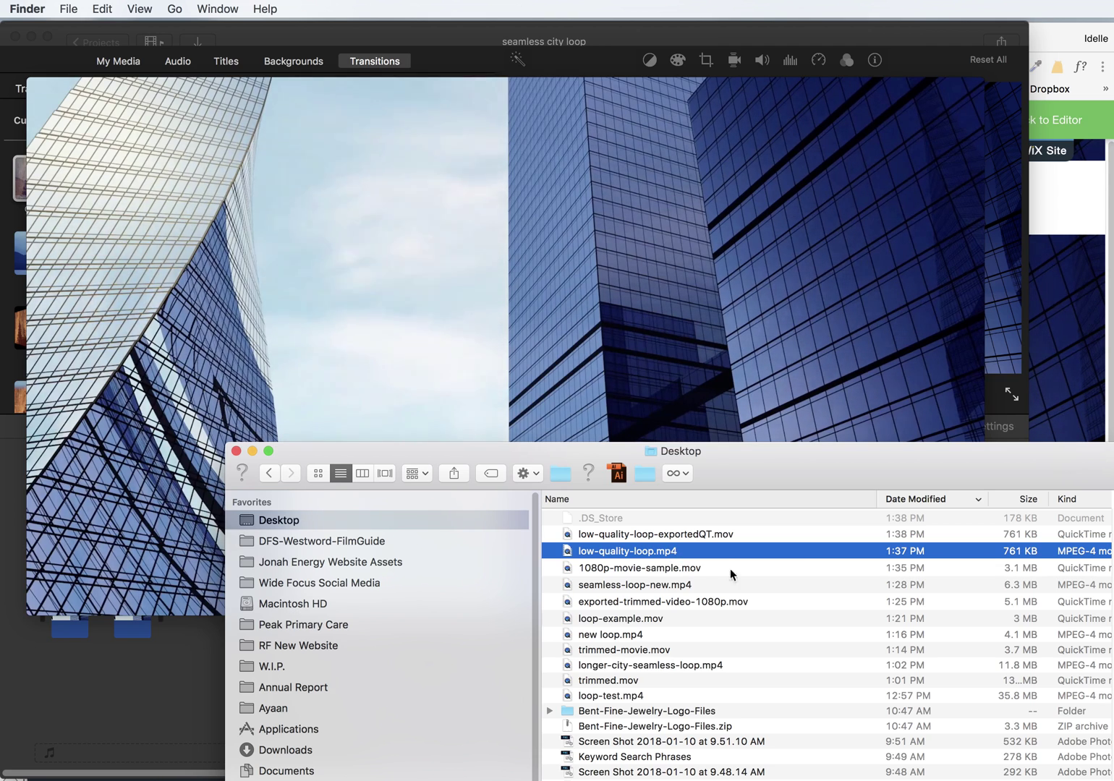
Leave the Wix site preview and return to the Editor.
mouse_move(656, 84)
click(1063, 177)
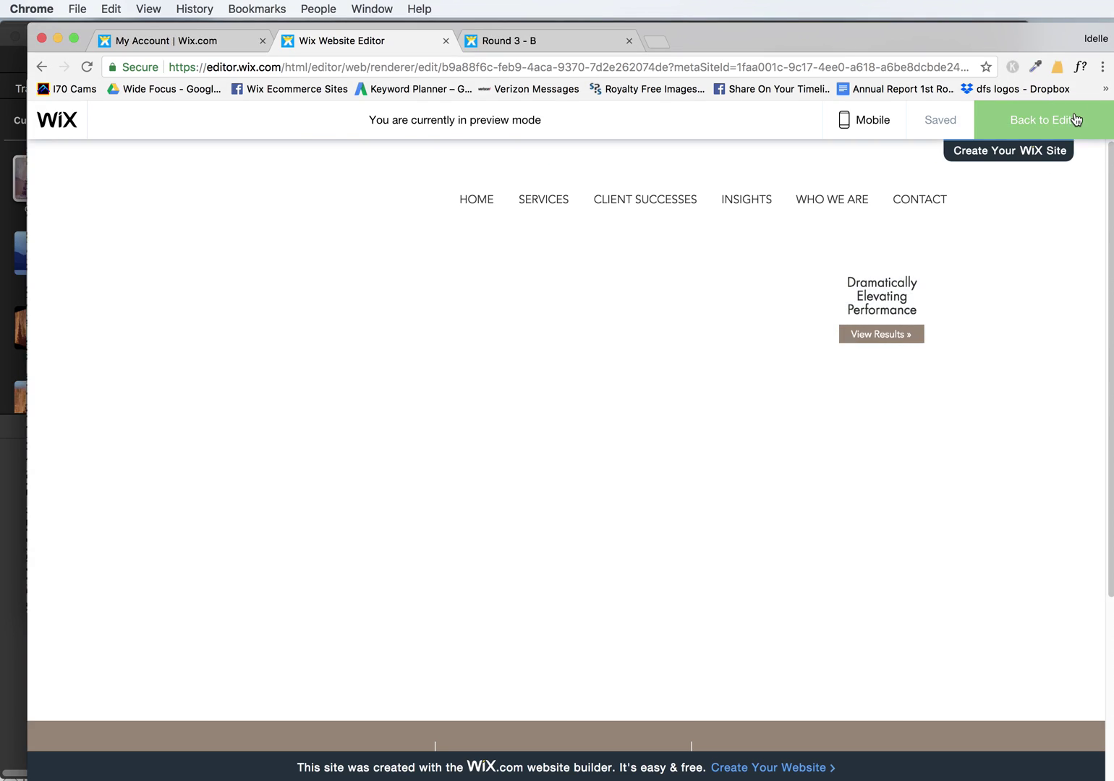
click(1075, 120)
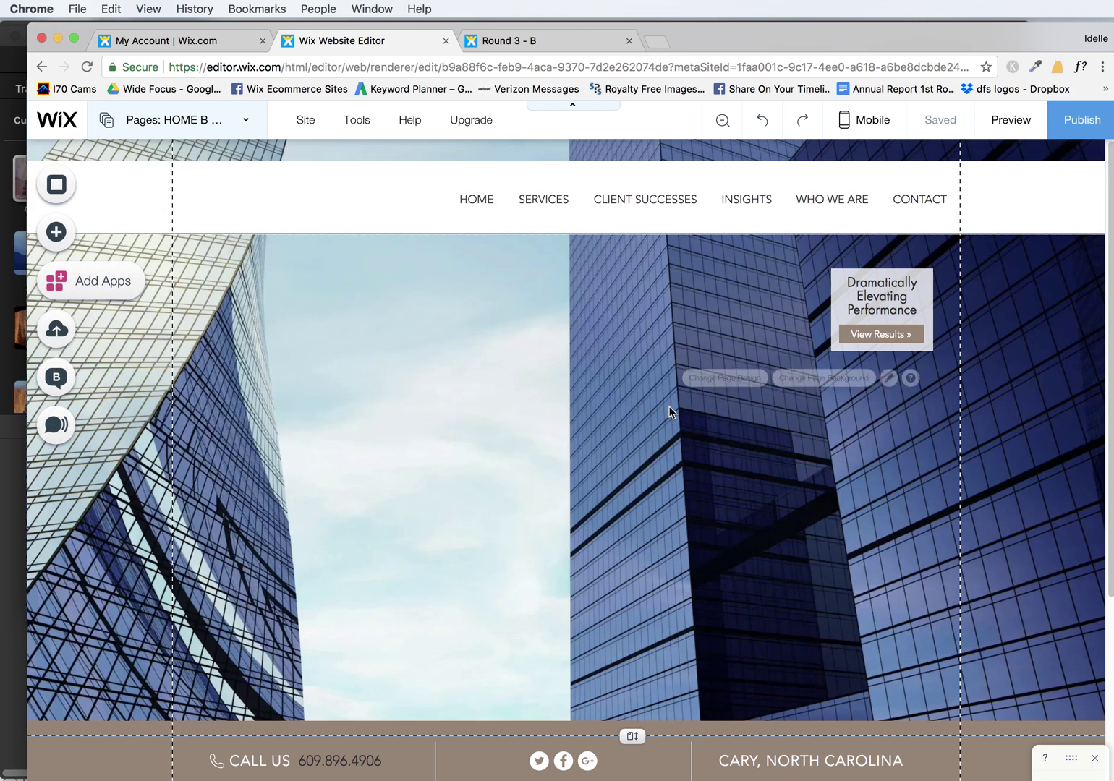
Upload low-quality-loop-exportedQT.mov to the page background video library.
click(860, 385)
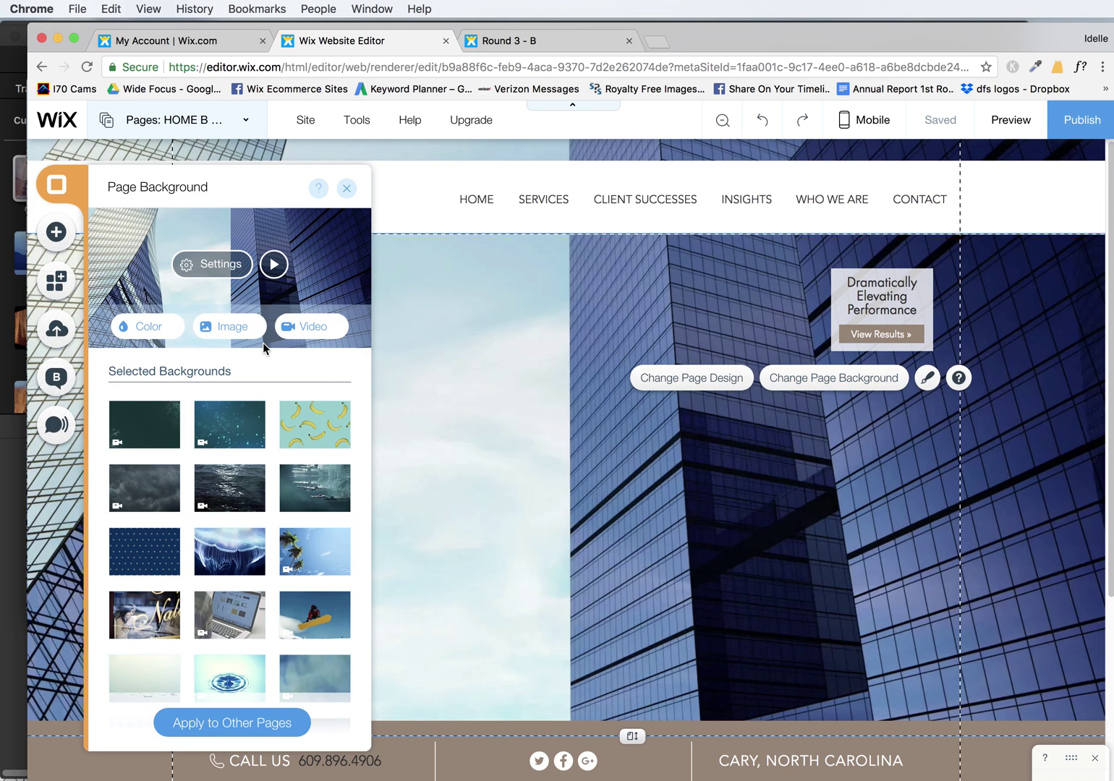
click(311, 327)
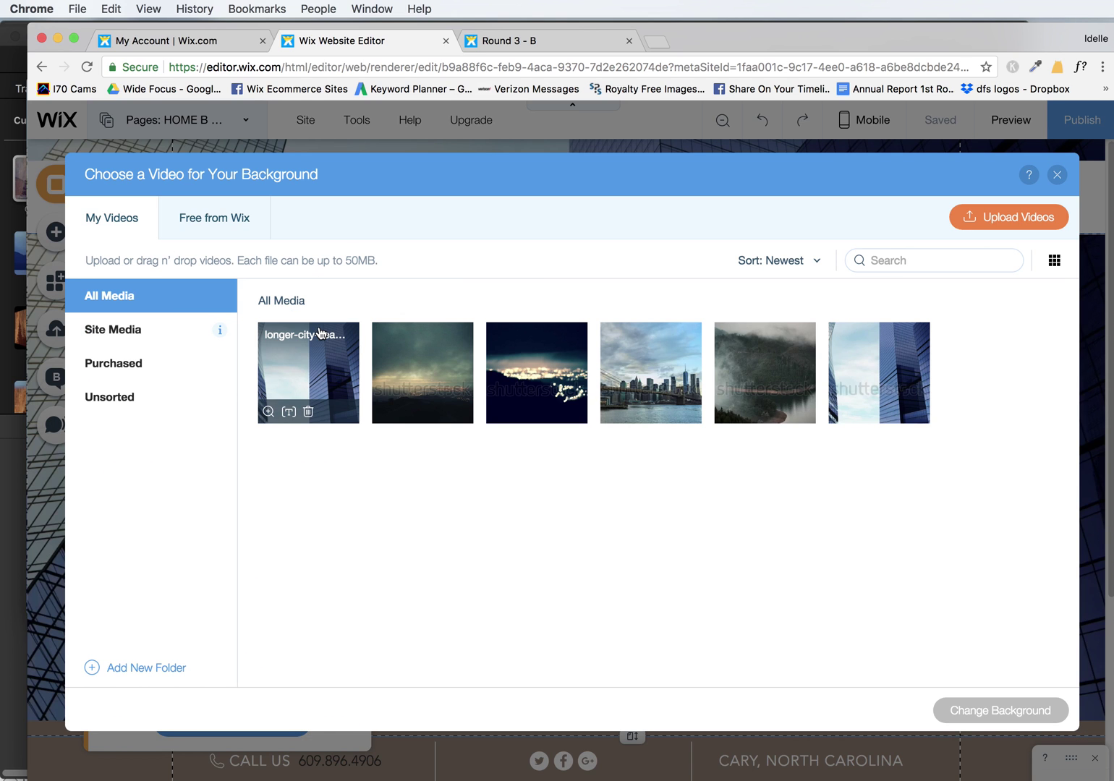
click(1013, 221)
click(269, 159)
click(1105, 656)
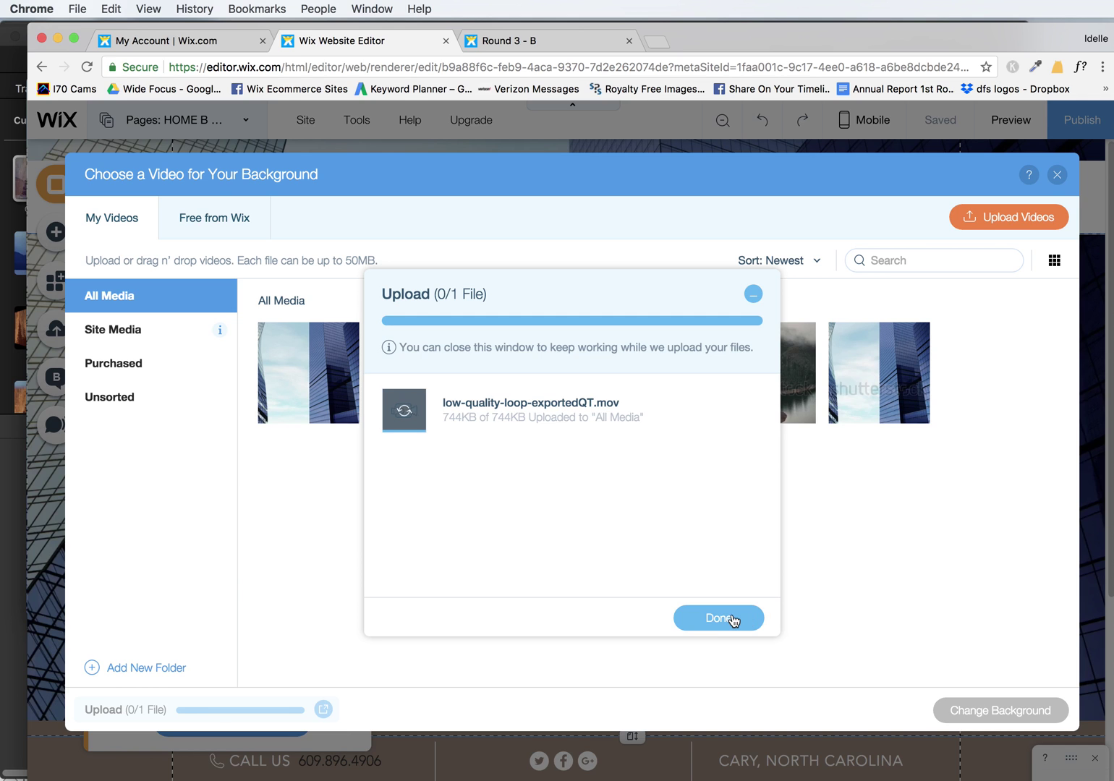
click(719, 593)
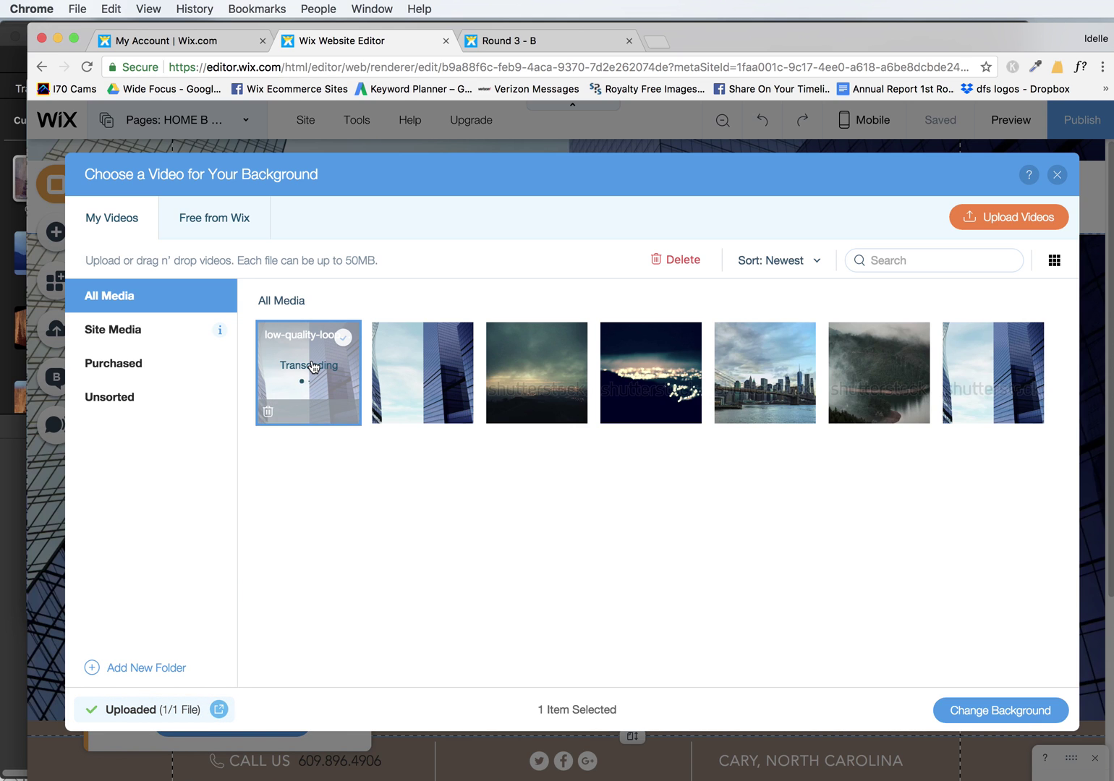
Select the uploaded low-quality-loop-exportedQT.mov thumbnail in the video library.
click(337, 350)
click(384, 355)
click(354, 345)
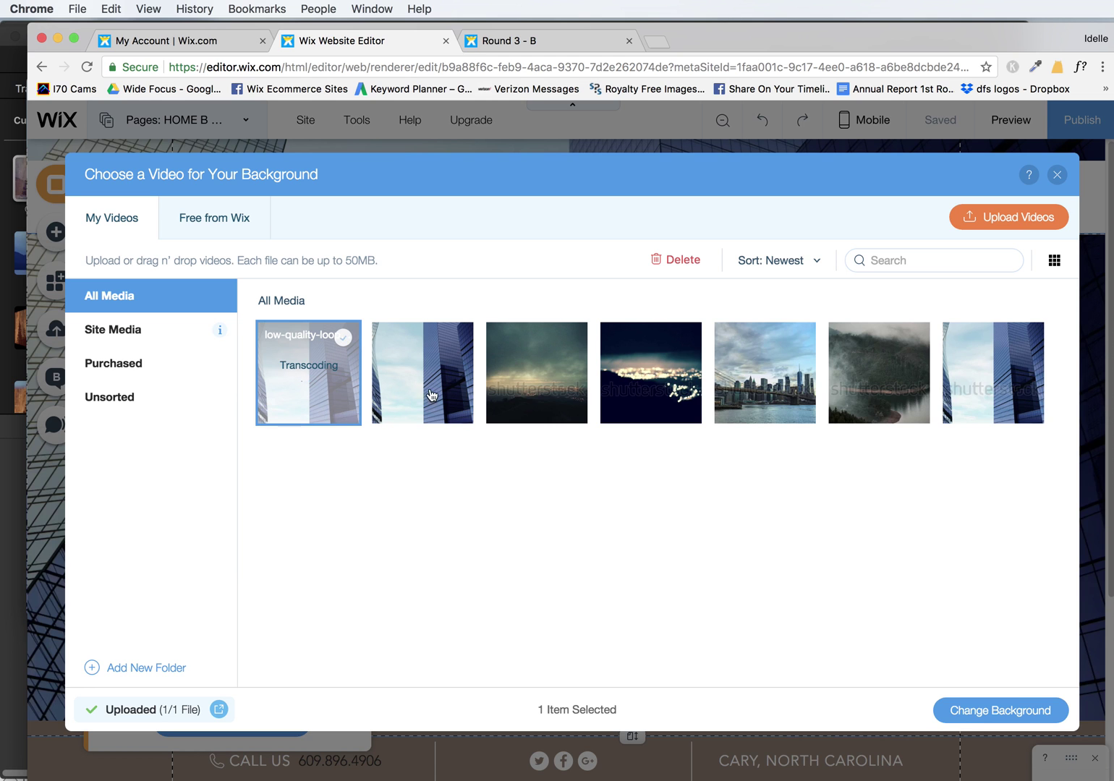
Apply the uploaded building video as the page background and preview the site.
click(1005, 712)
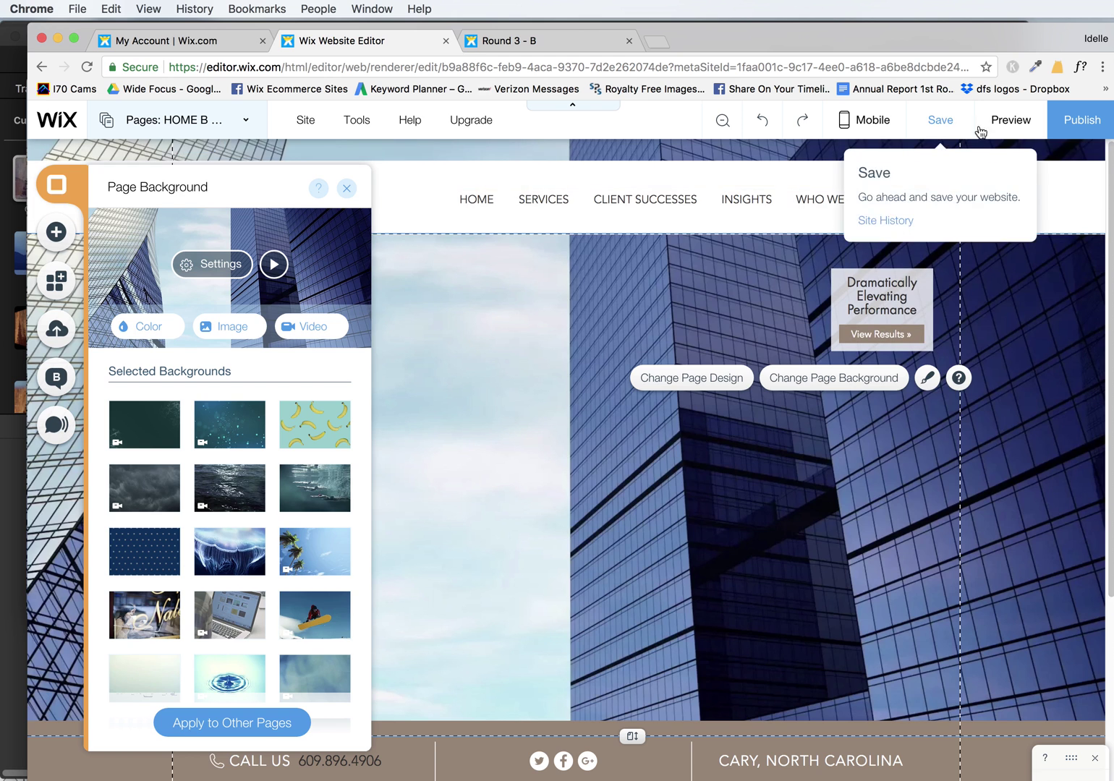
click(1010, 119)
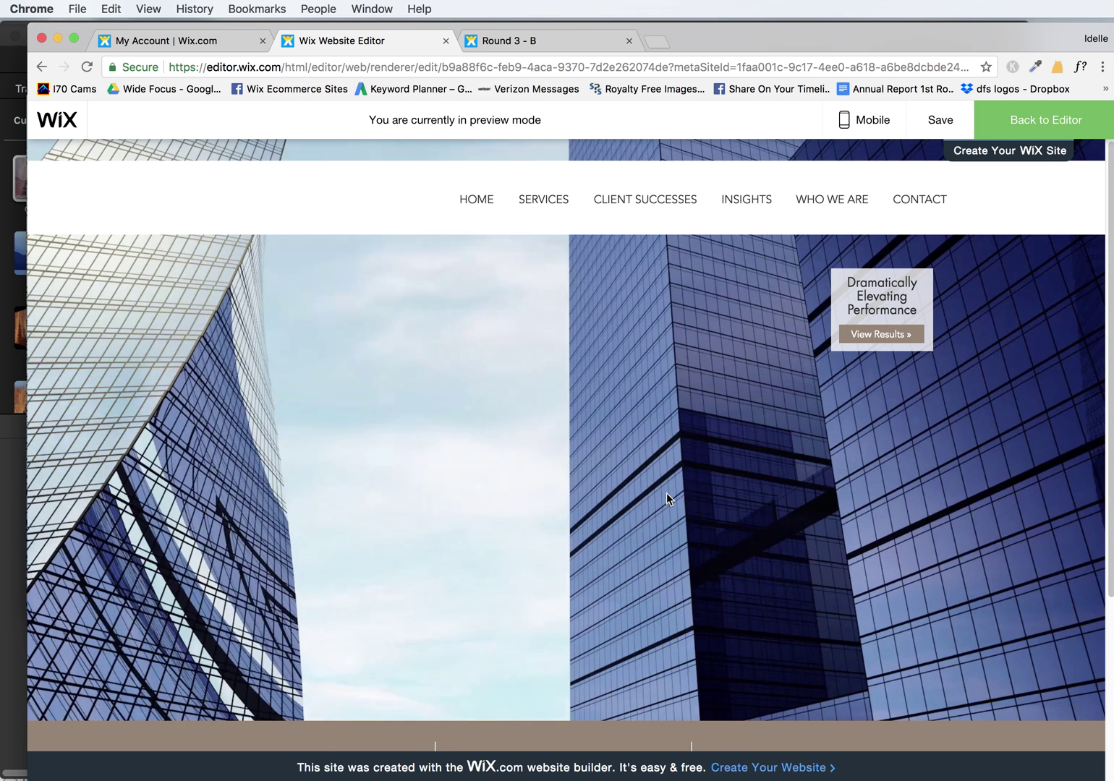
click(20, 298)
Replace the old iMovie timeline clip with the exported 1080p-movie-sample.mov.
drag(152, 615, 174, 664)
key(super+Tab)
drag(606, 551, 130, 589)
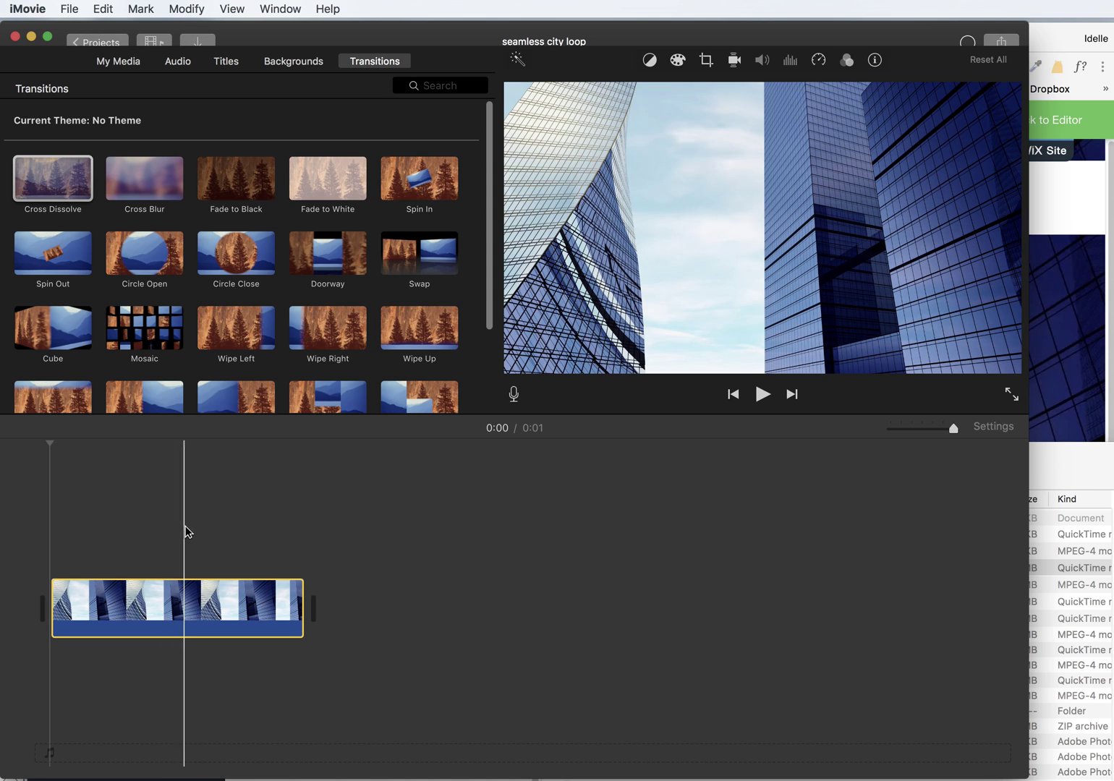
Split 1080p-movie-sample.mov at the playhead, move the second piece first, and join them with Cross Dissolve.
click(187, 530)
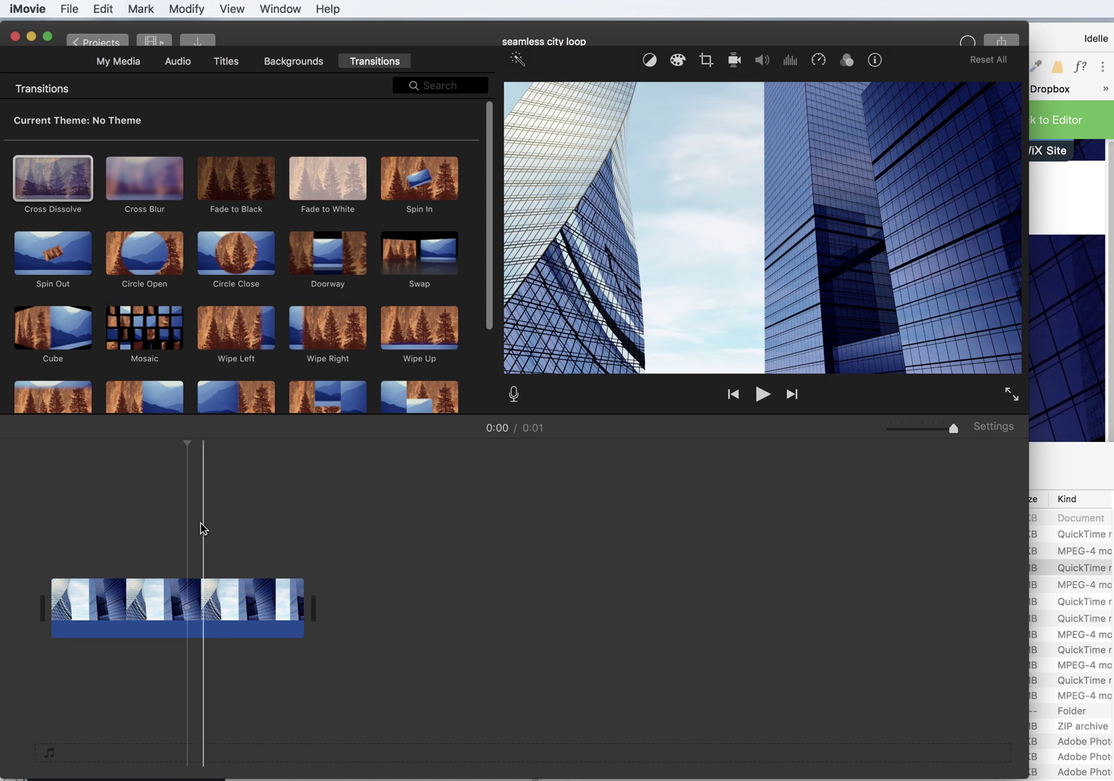
click(186, 9)
click(208, 130)
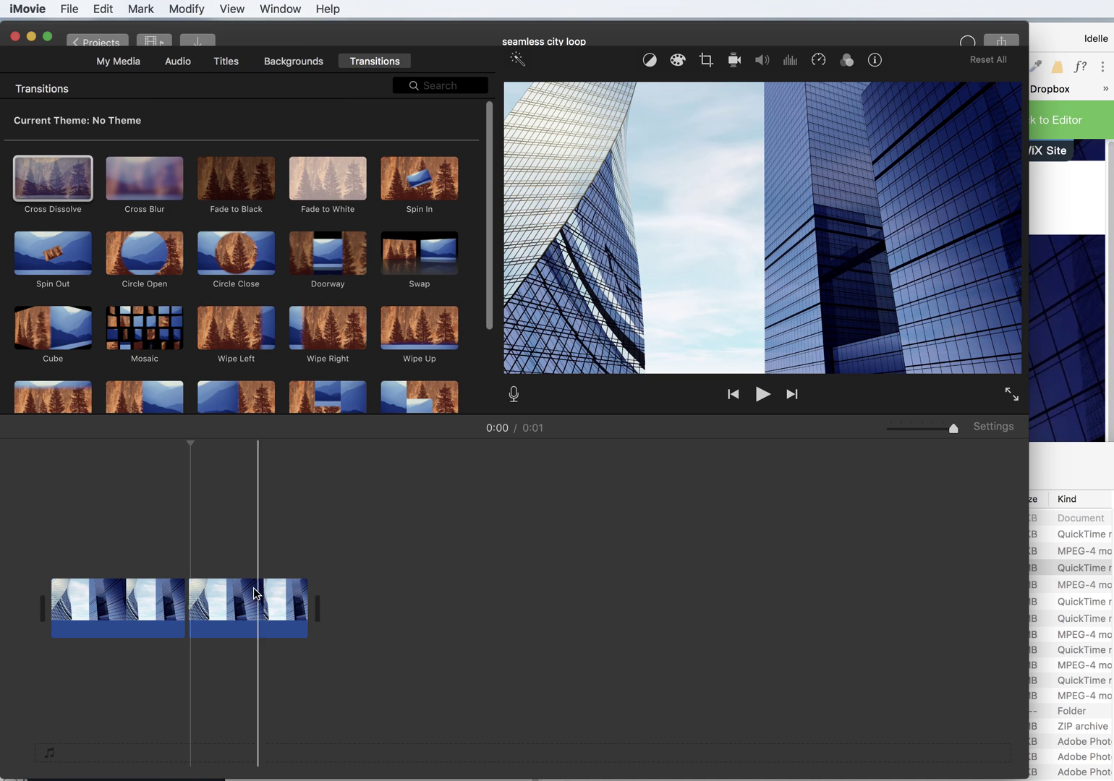
click(211, 605)
drag(211, 605, 102, 605)
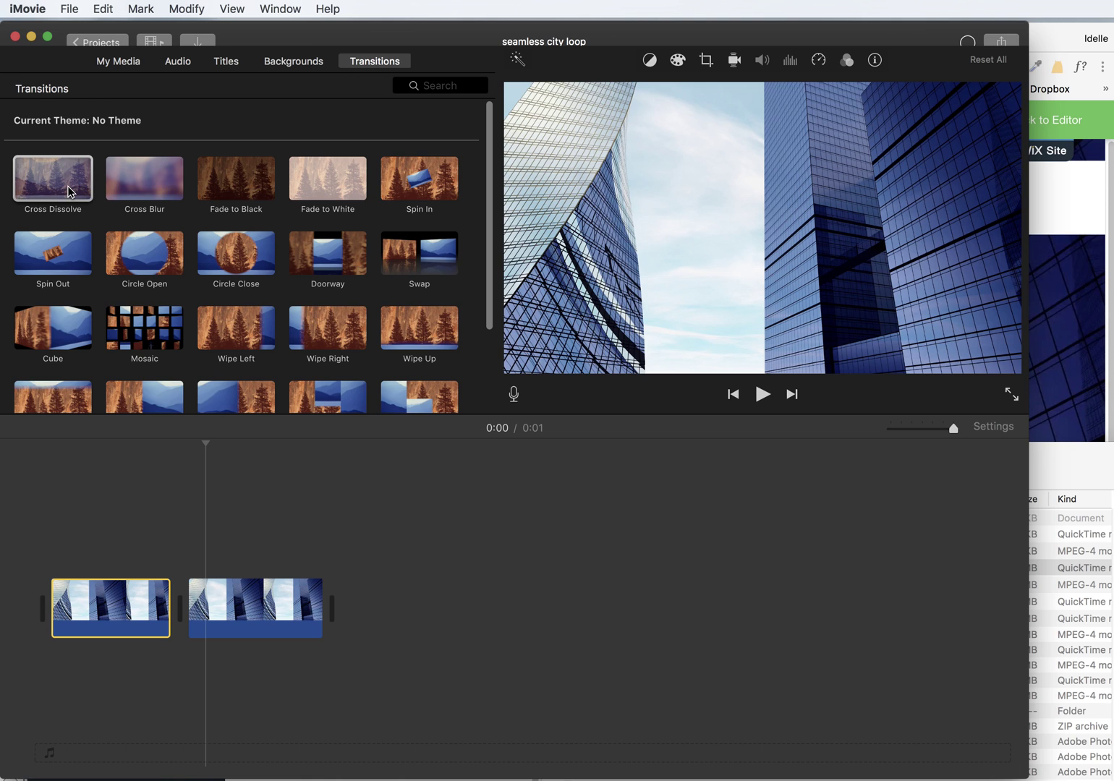
drag(70, 191, 108, 611)
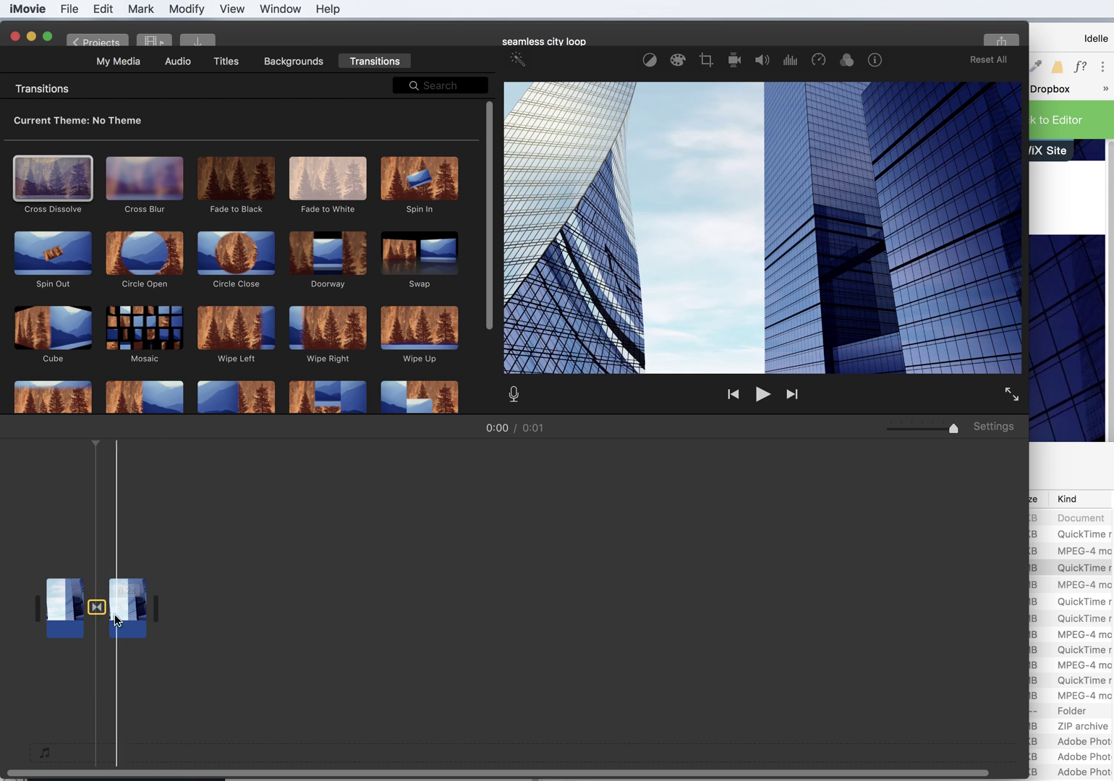
click(69, 9)
mouse_move(112, 240)
click(284, 347)
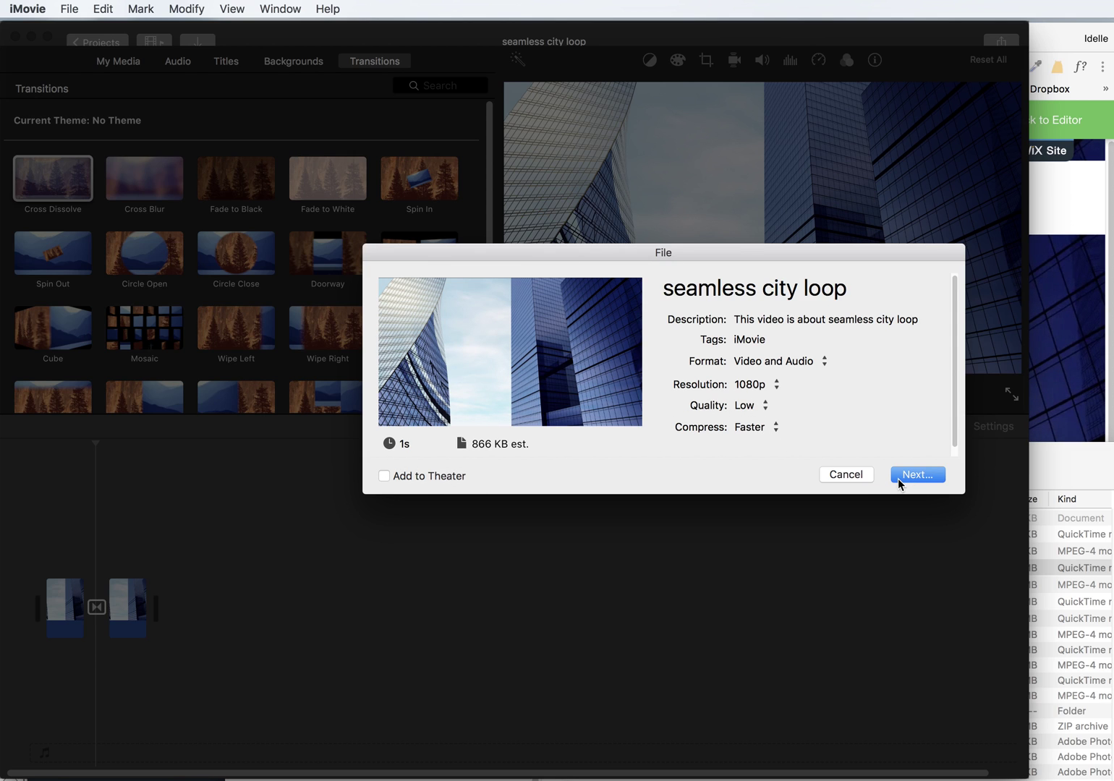
click(935, 471)
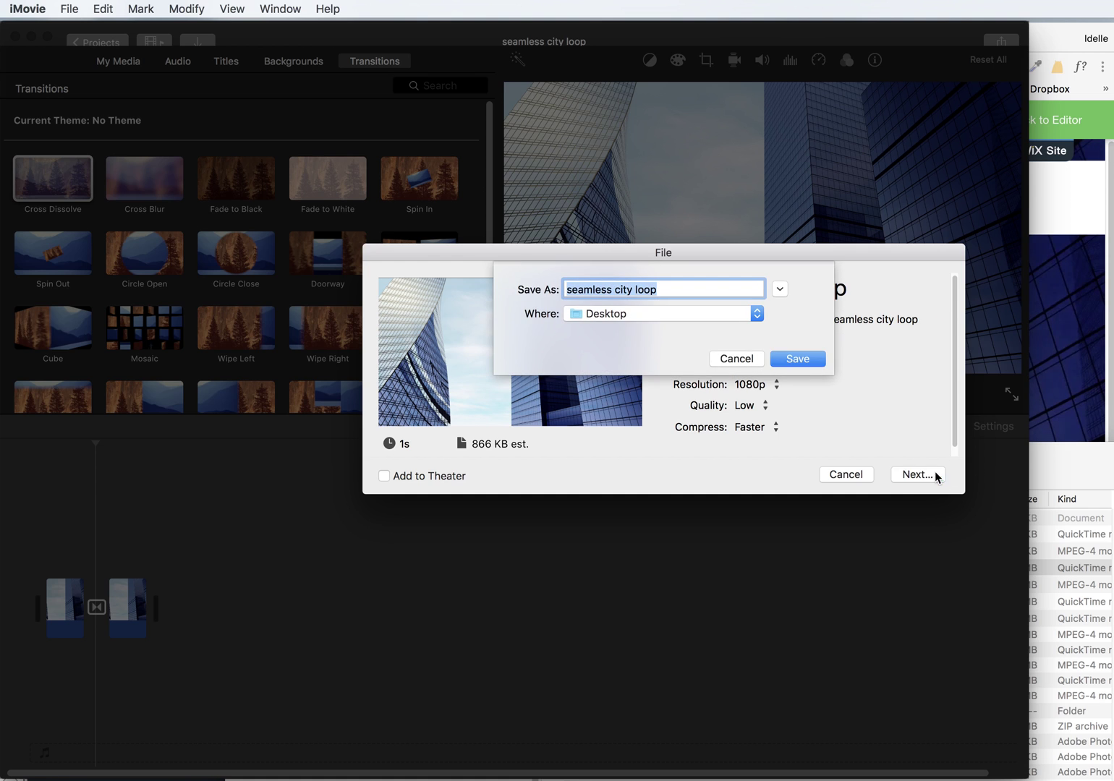
click(737, 359)
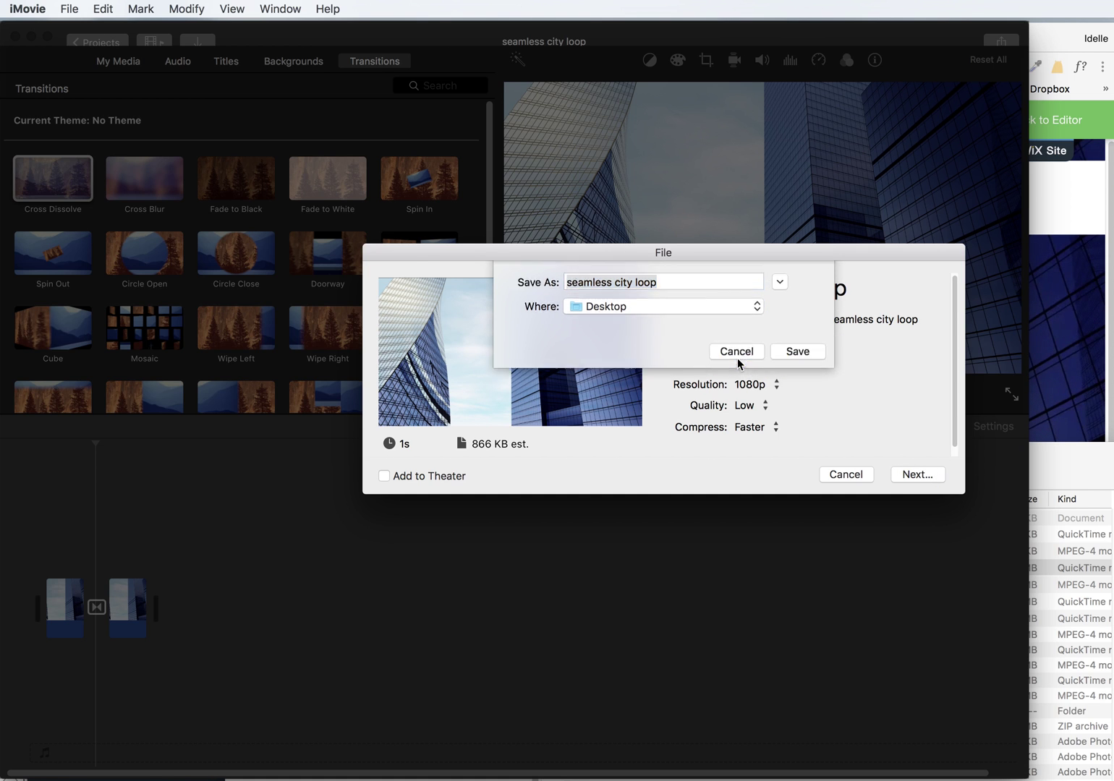
click(845, 472)
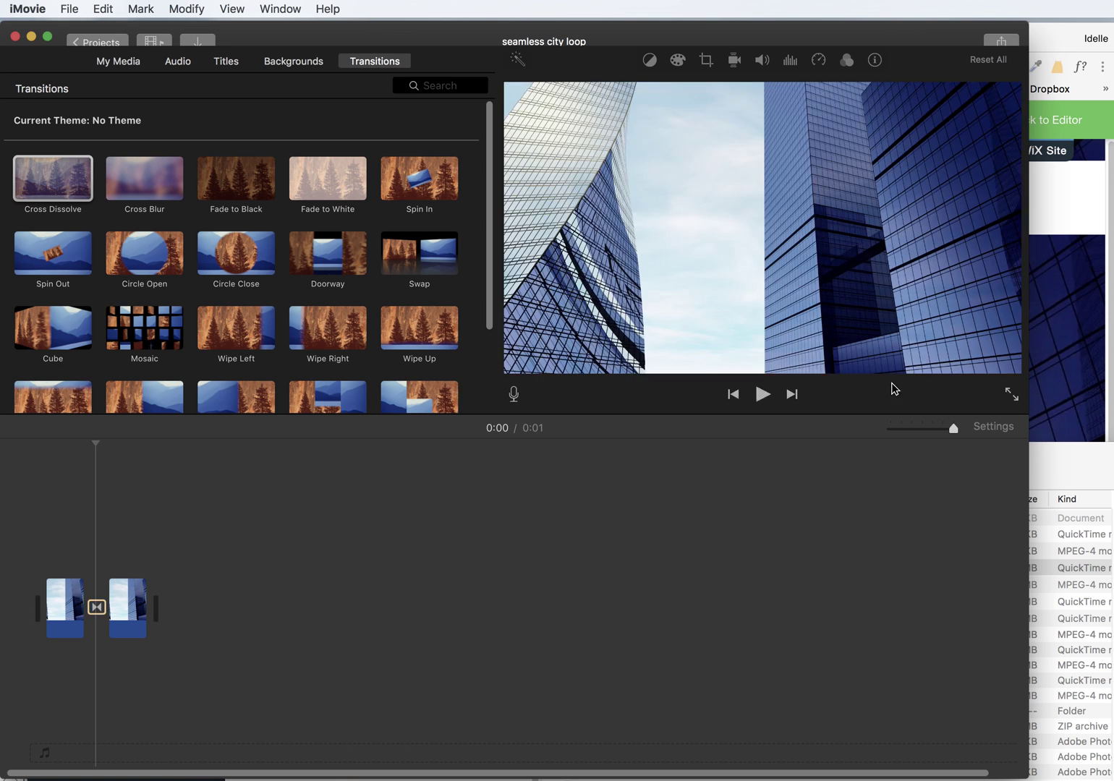